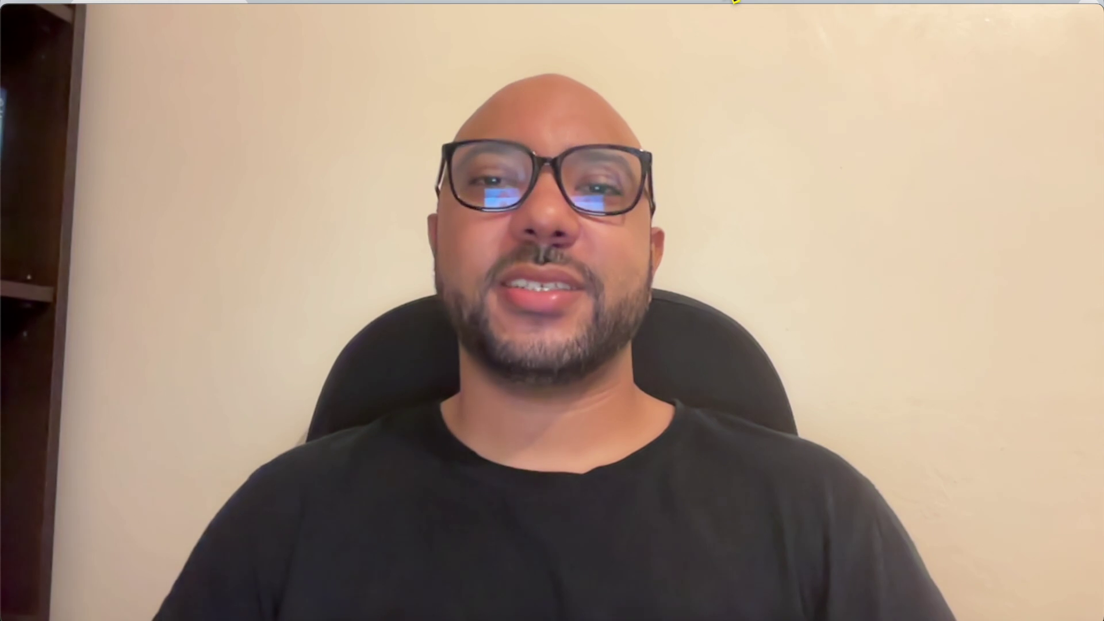
Sign into Squarespace with the saved credentials and open the Plumbing Easy site's Pages panel.
double_click(709, 15)
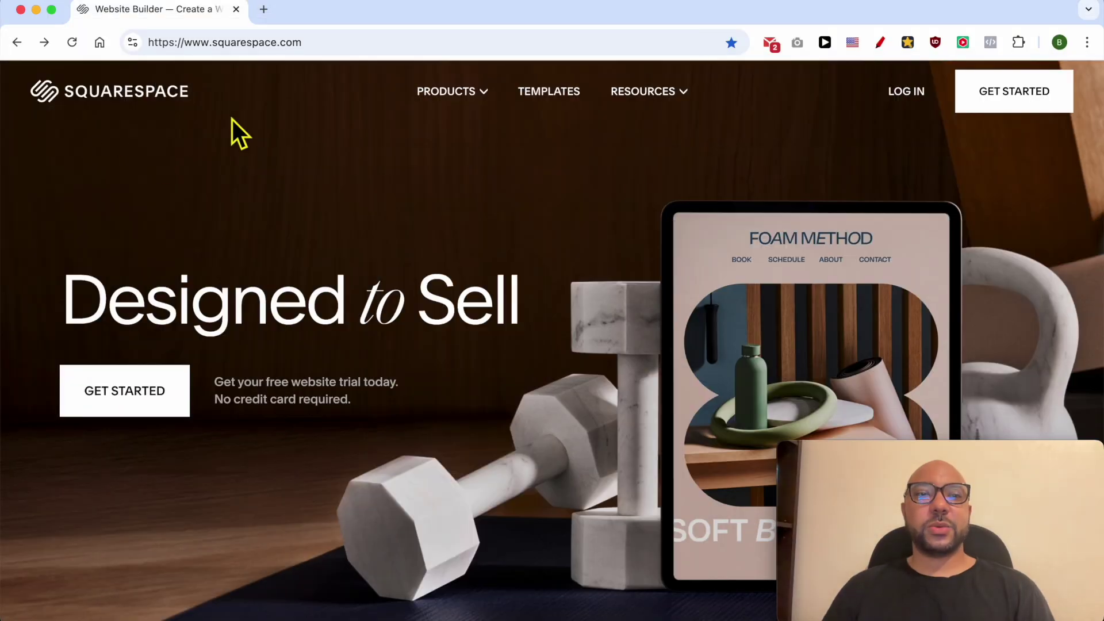
left_click(905, 93)
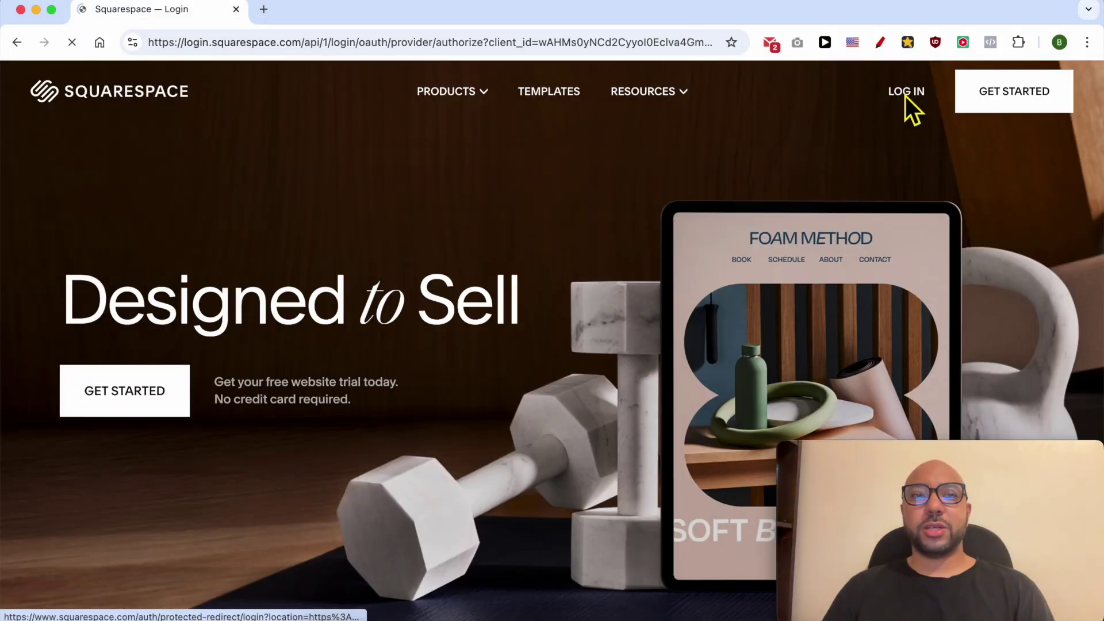
left_click(320, 320)
left_click(332, 313)
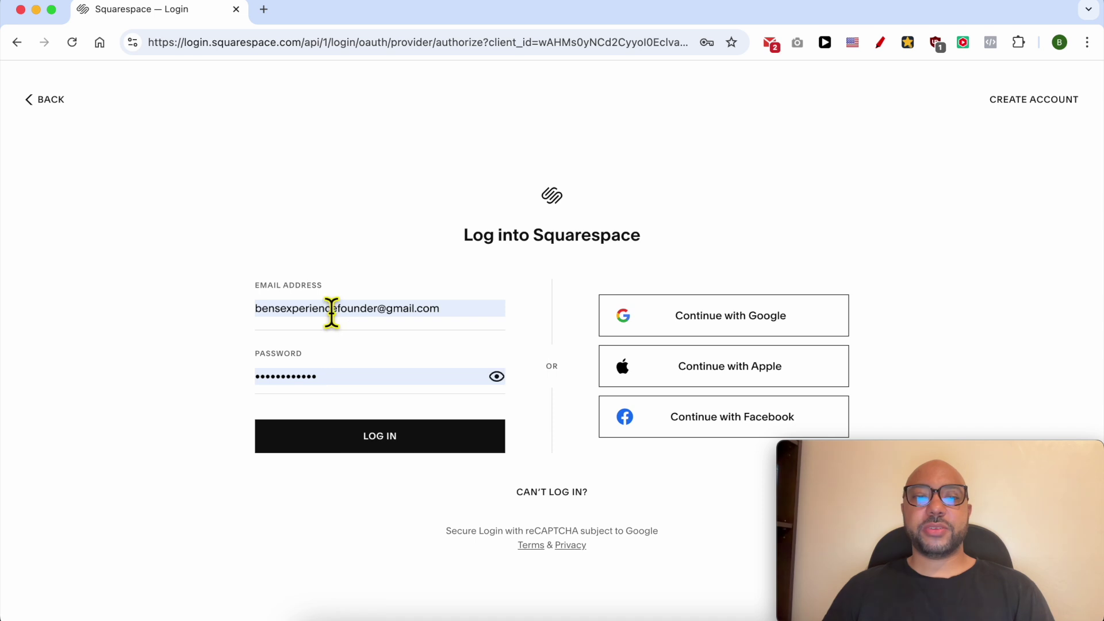
left_click(328, 428)
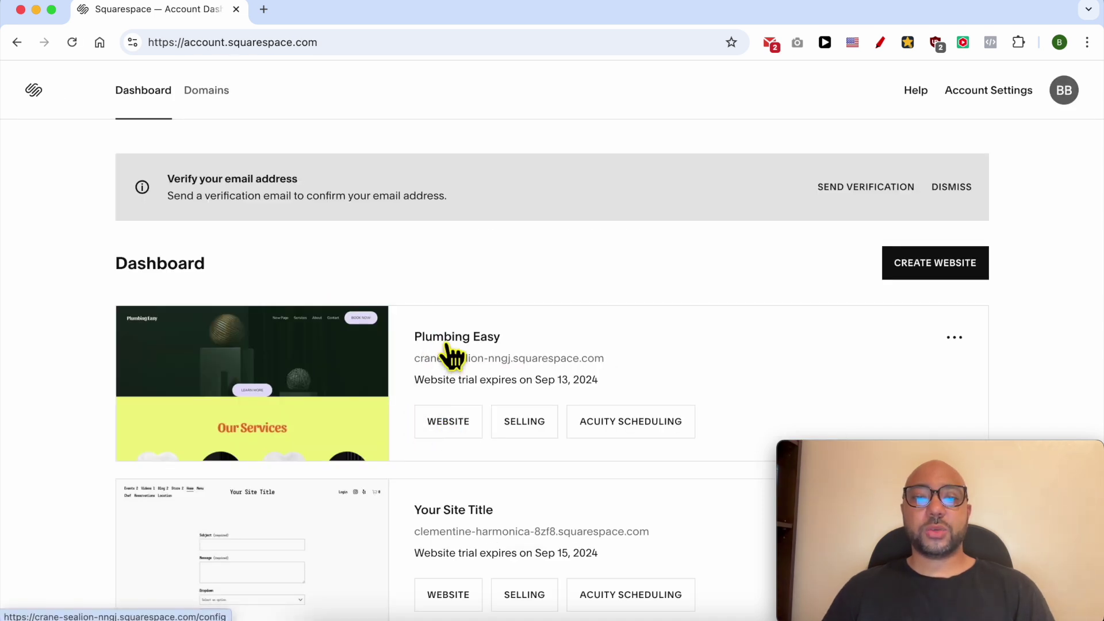
left_click(442, 420)
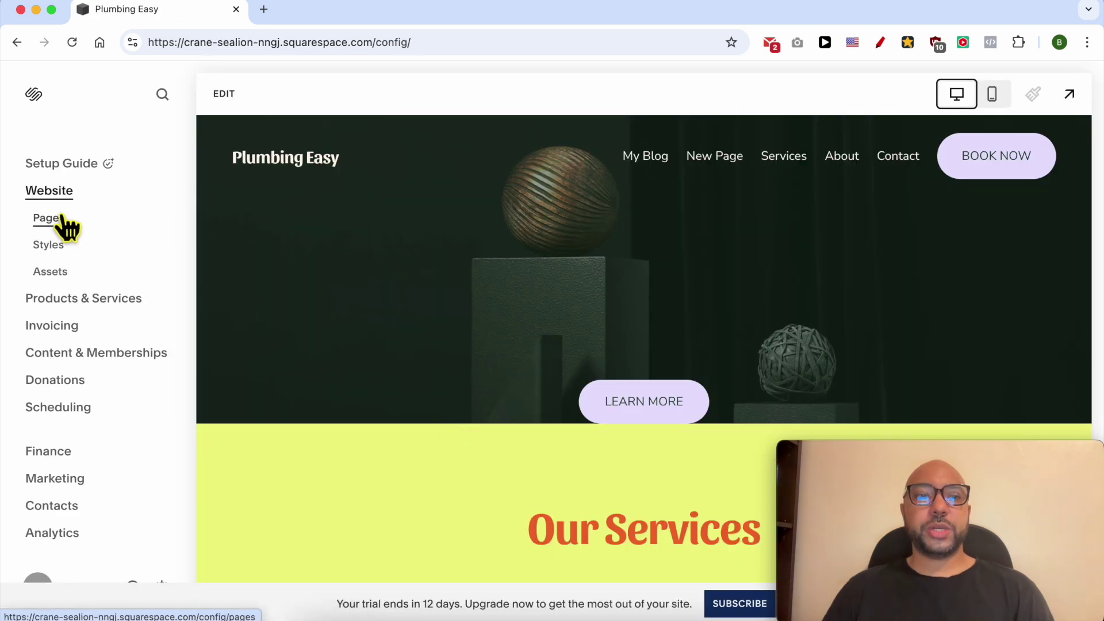
left_click(61, 217)
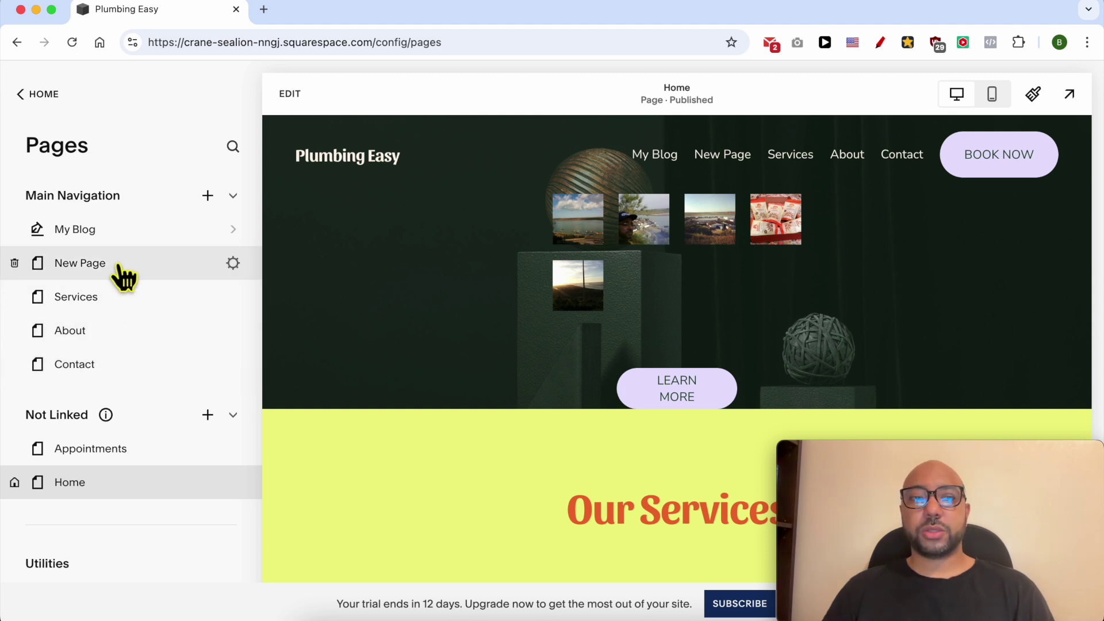
Open Blog Post Title One from the My Blog content list for editing.
left_click(114, 232)
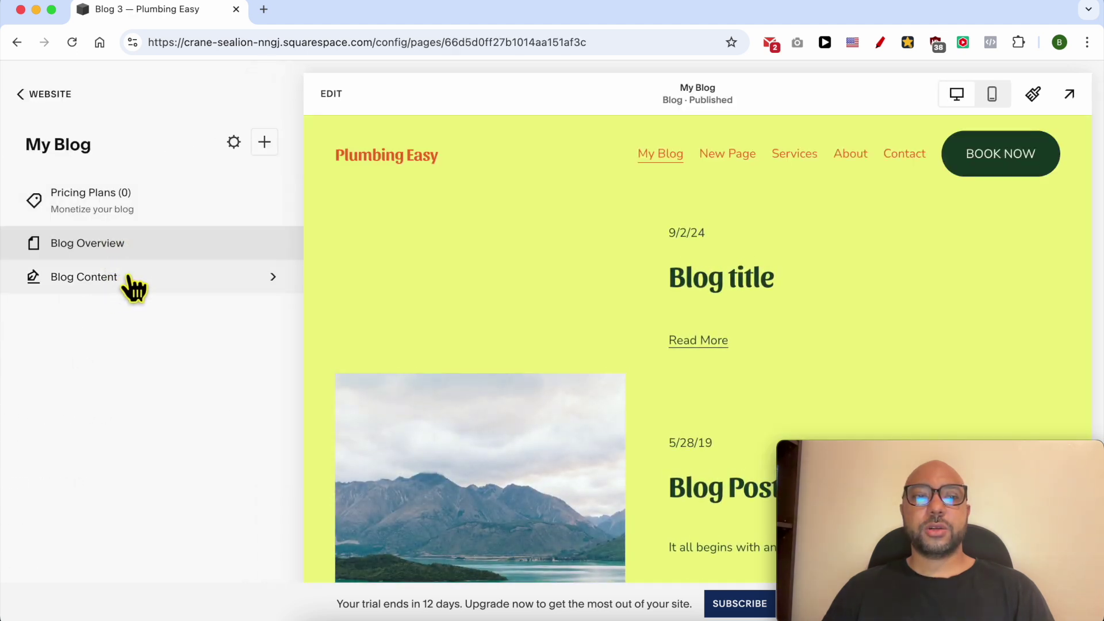
left_click(134, 286)
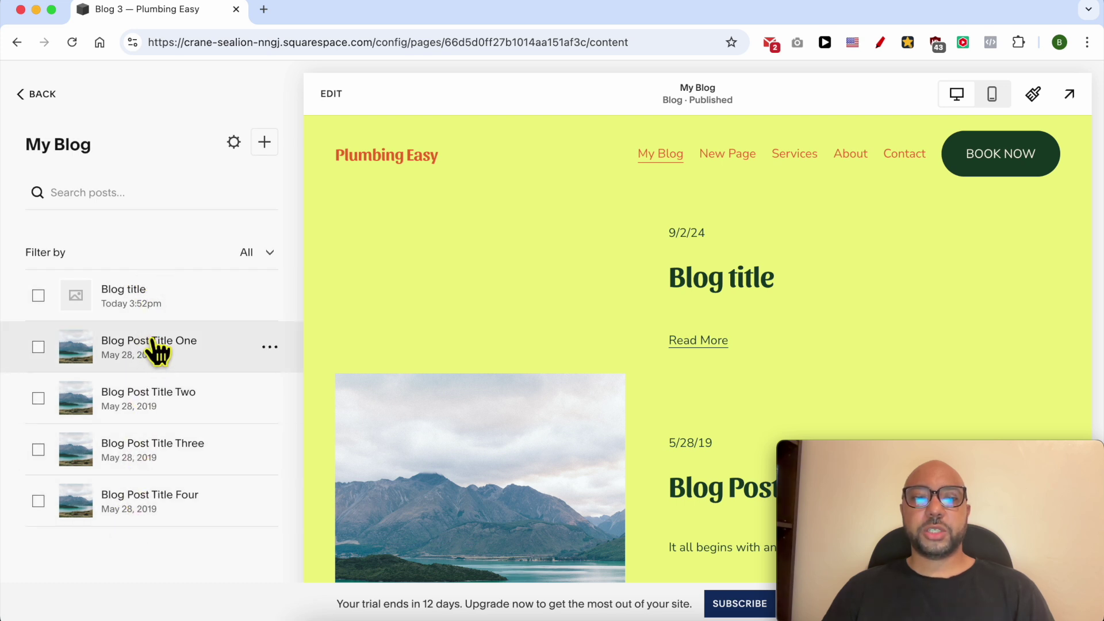
left_click(161, 301)
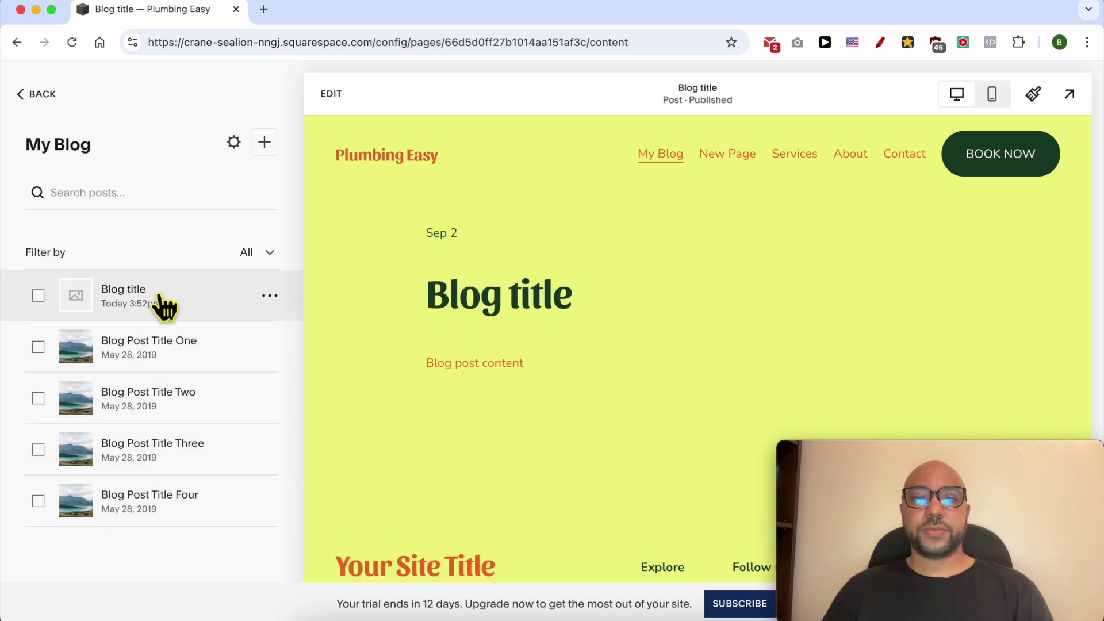
left_click(154, 357)
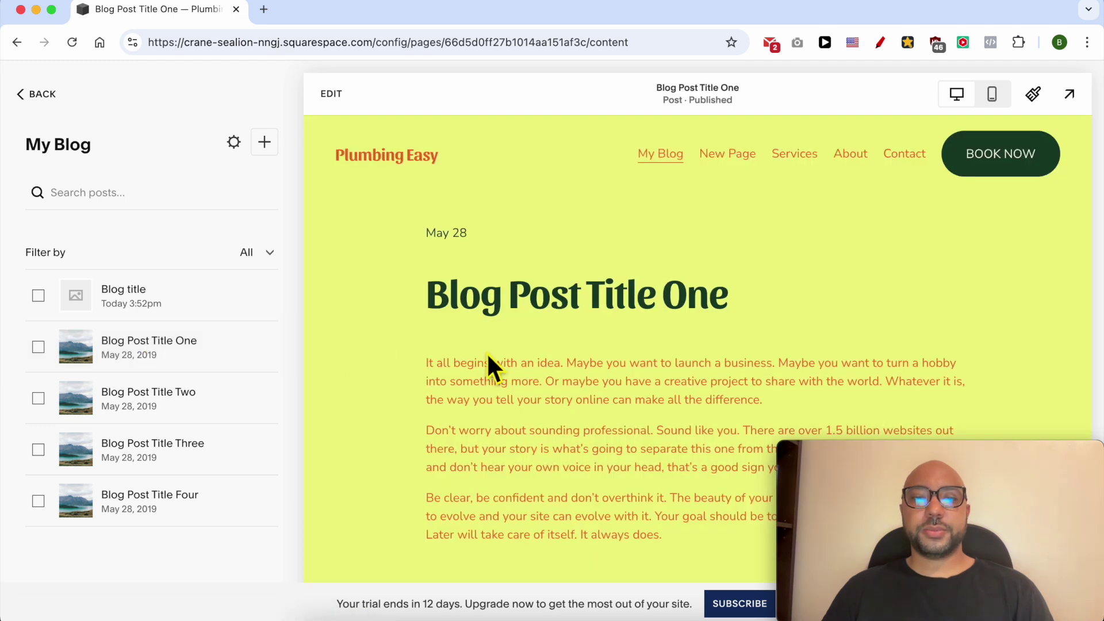
left_click(330, 95)
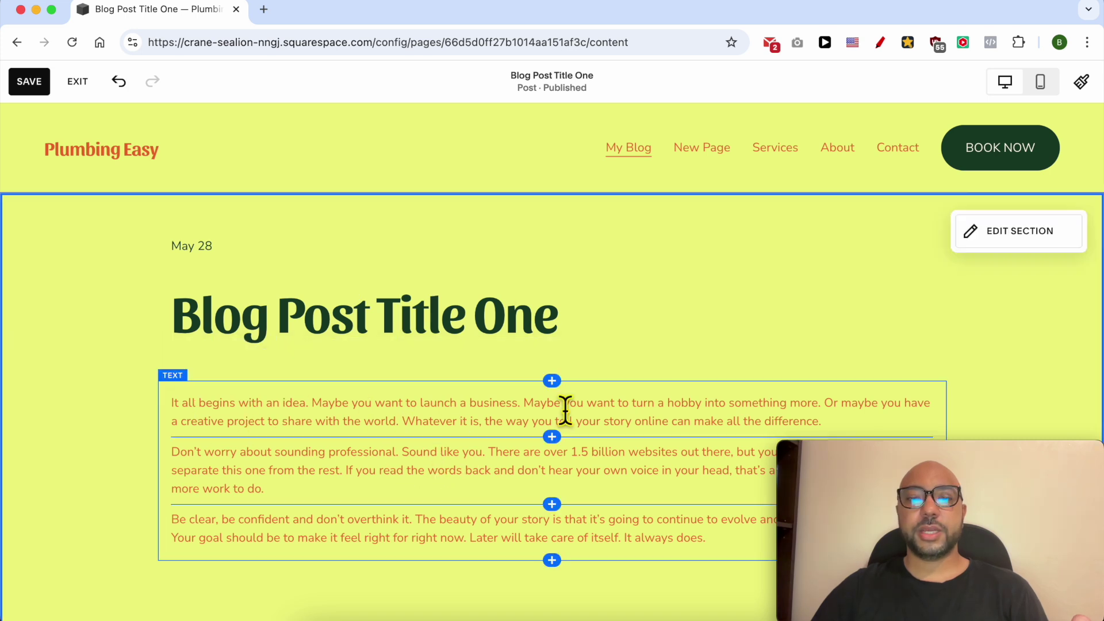
Insert an Image block after the second paragraph of Blog Post Title One.
left_click(552, 504)
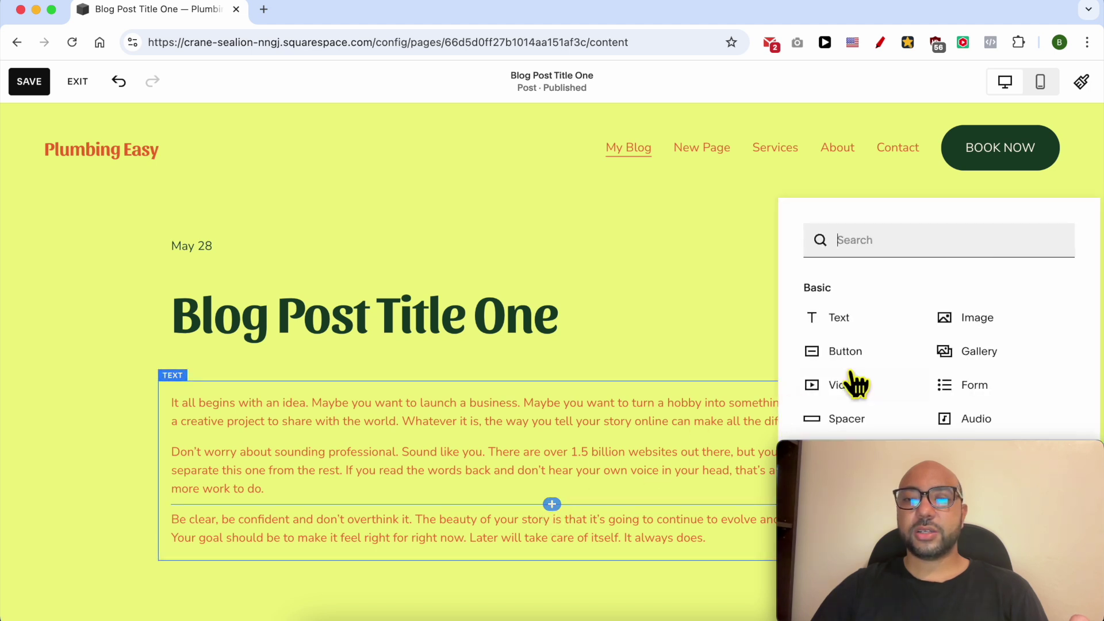
left_click(989, 330)
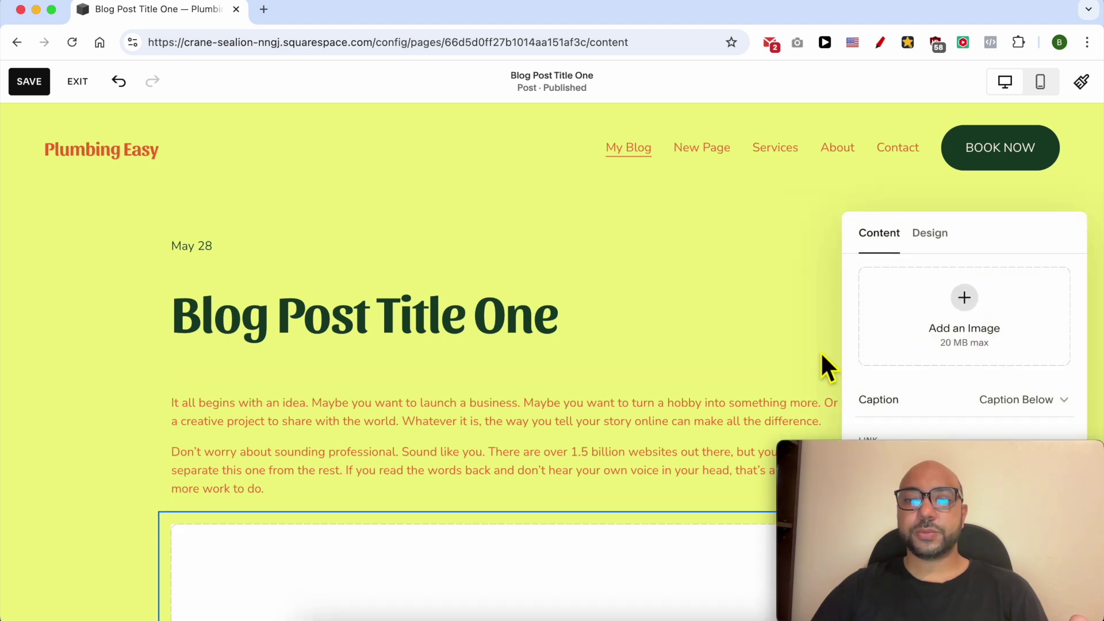
scroll(592, 383, "down", 3)
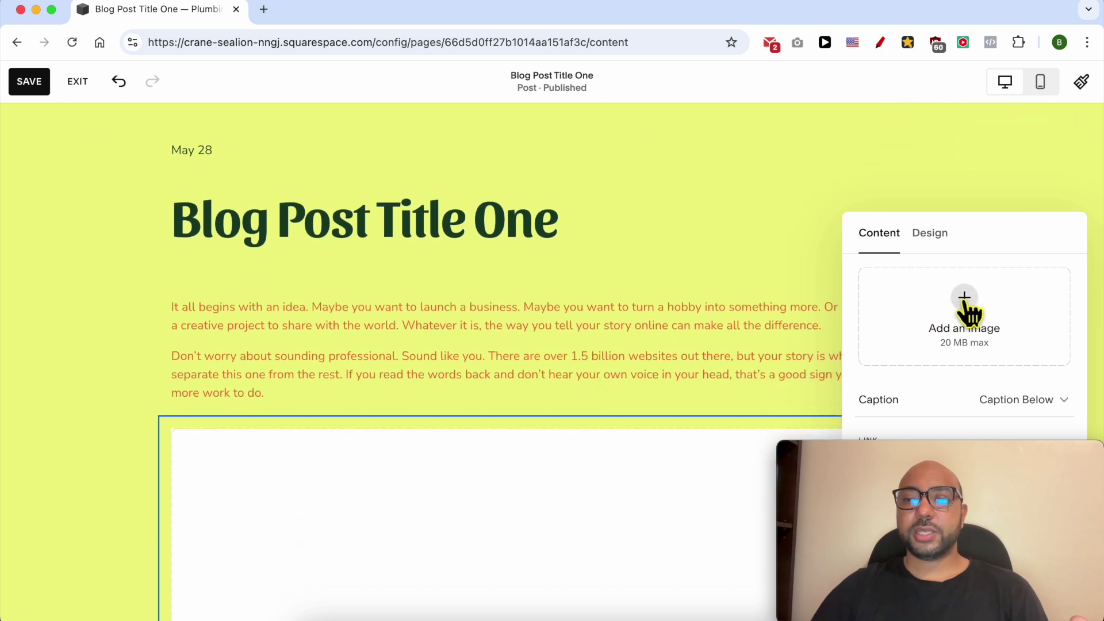
left_click(964, 299)
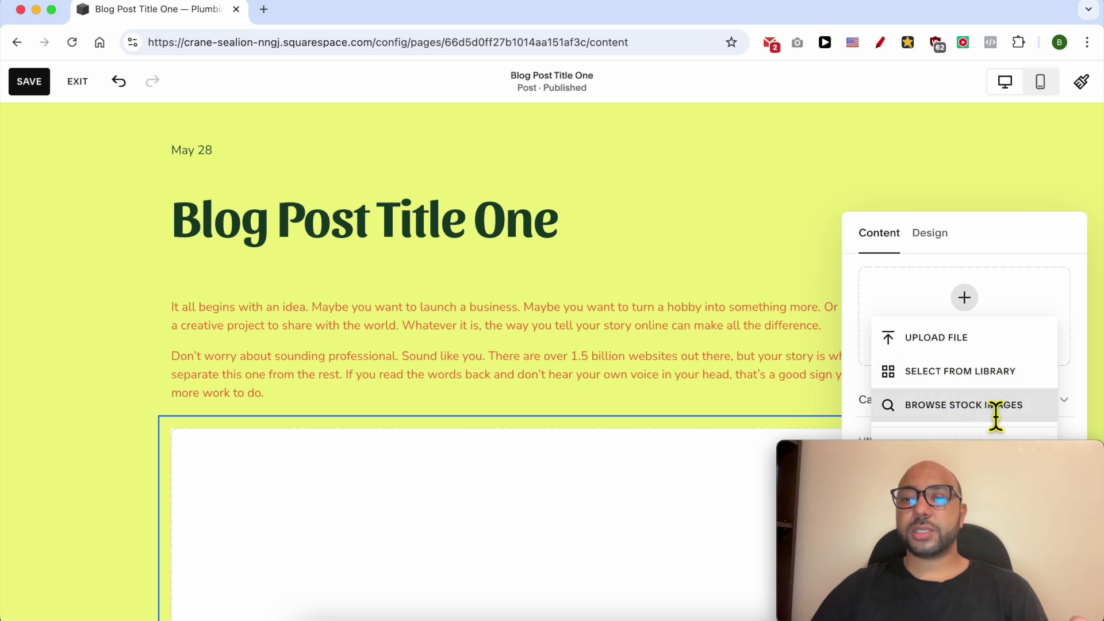
Upload how to .jpg from Downloads into the new image block.
left_click(971, 344)
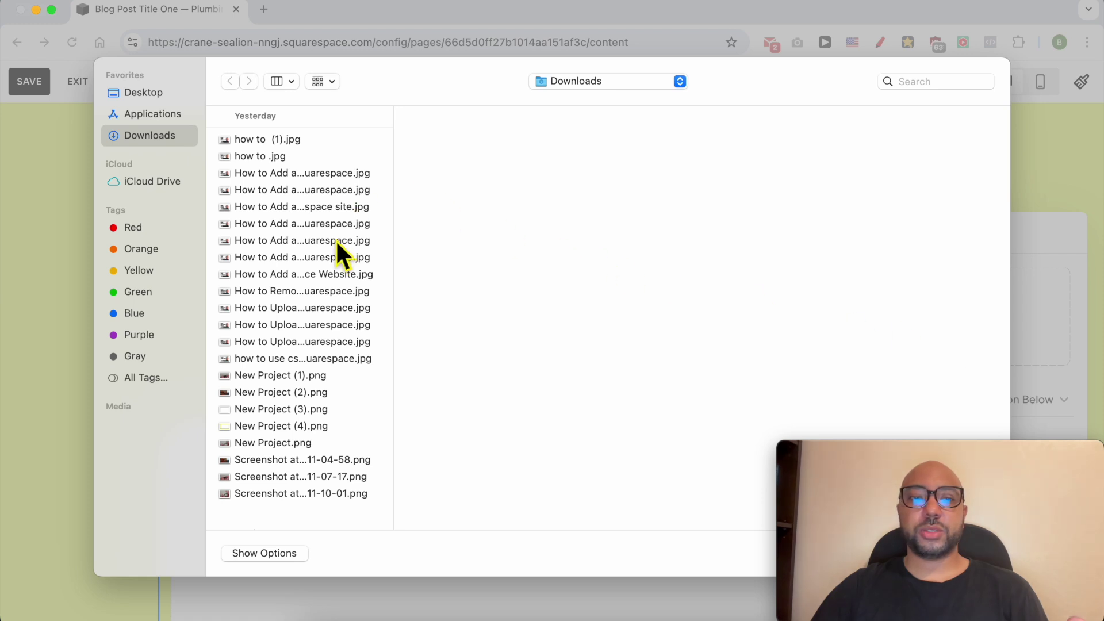
left_click(330, 162)
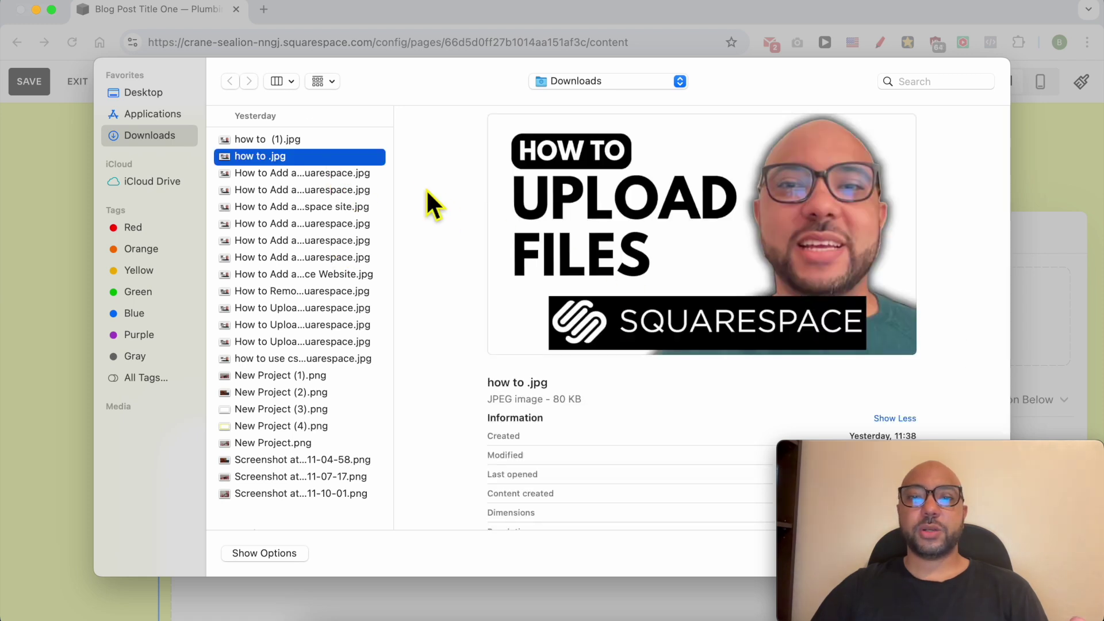
double_click(377, 161)
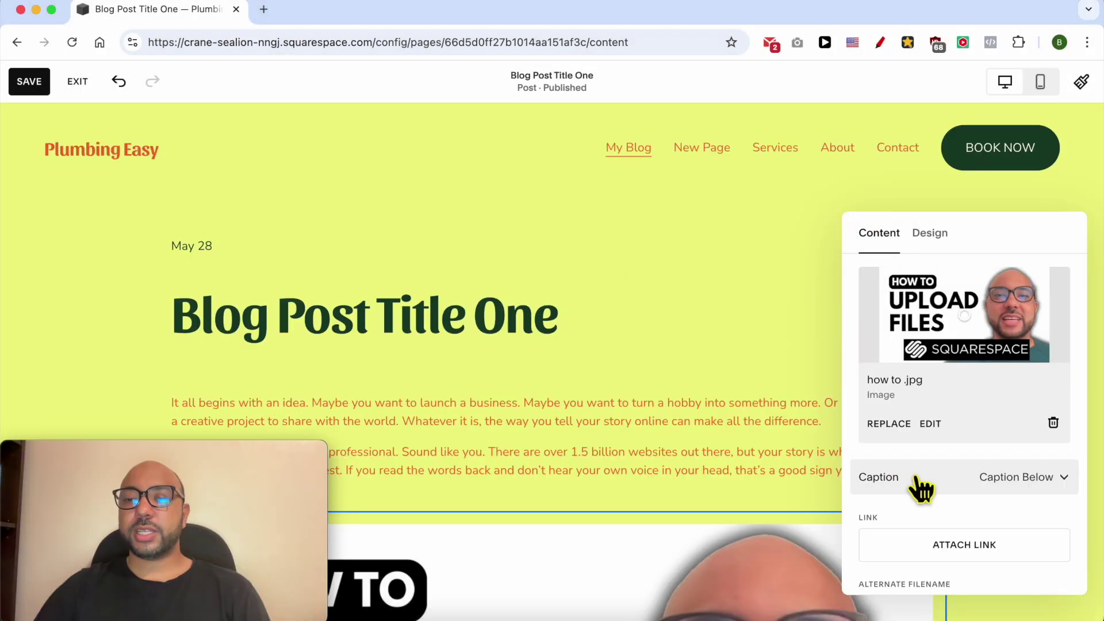
Set the image caption to Caption Overlay on Hover, leaving Attach Link empty.
left_click(983, 486)
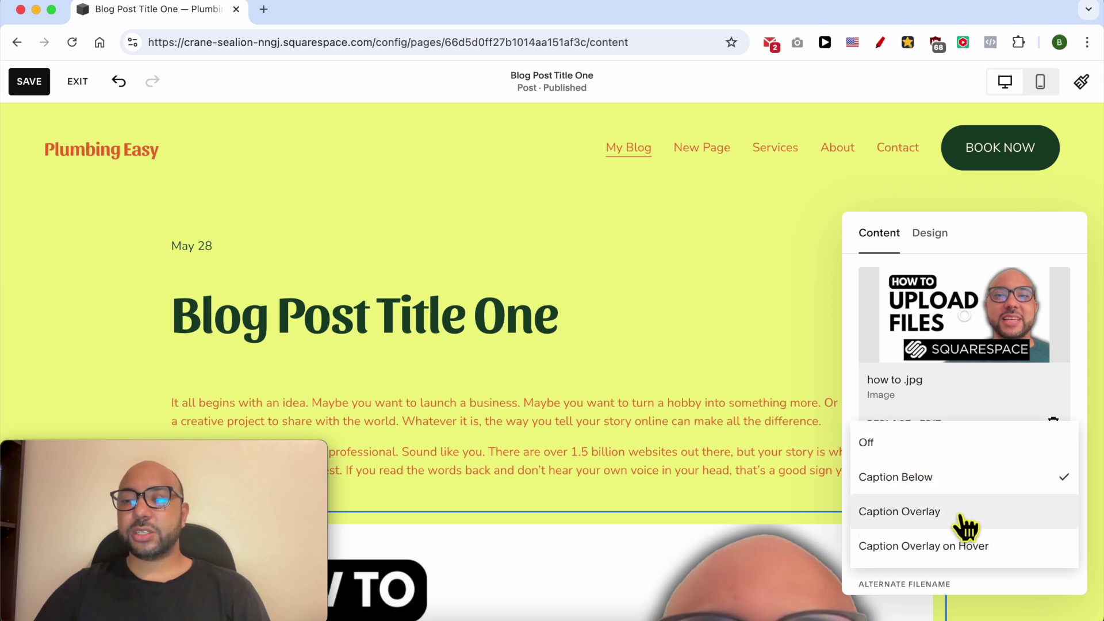
left_click(966, 546)
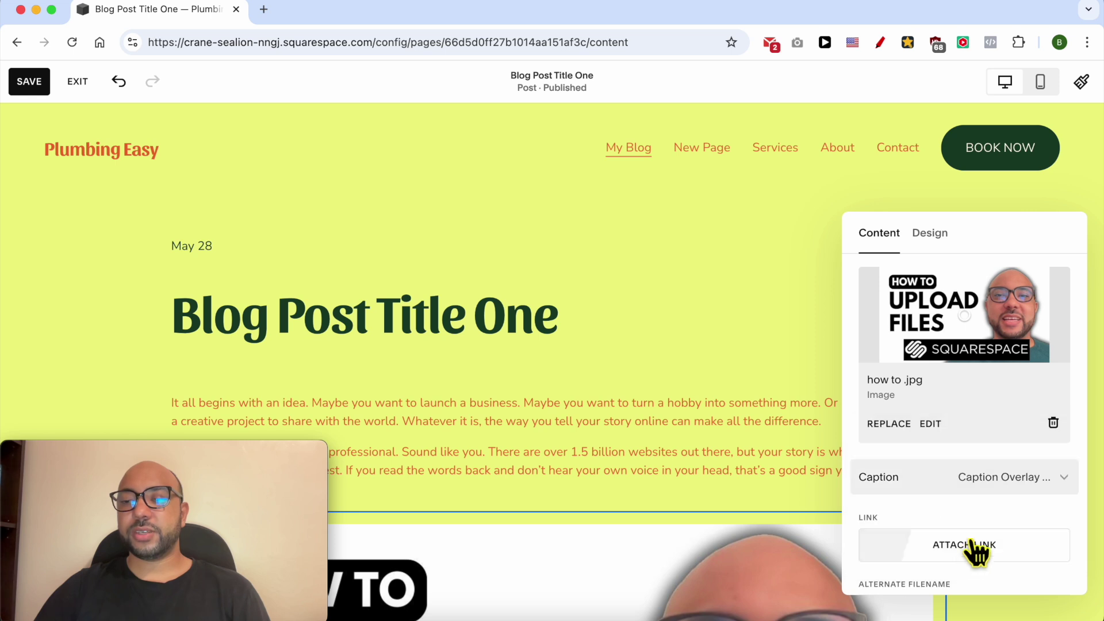
scroll(977, 517, "down", 3)
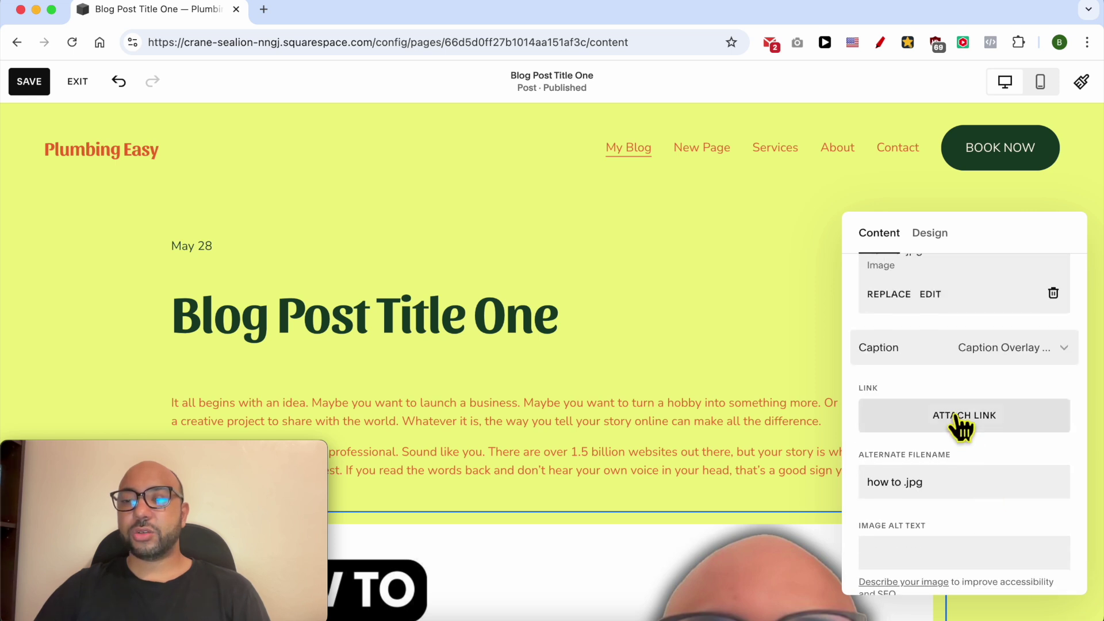
left_click(959, 419)
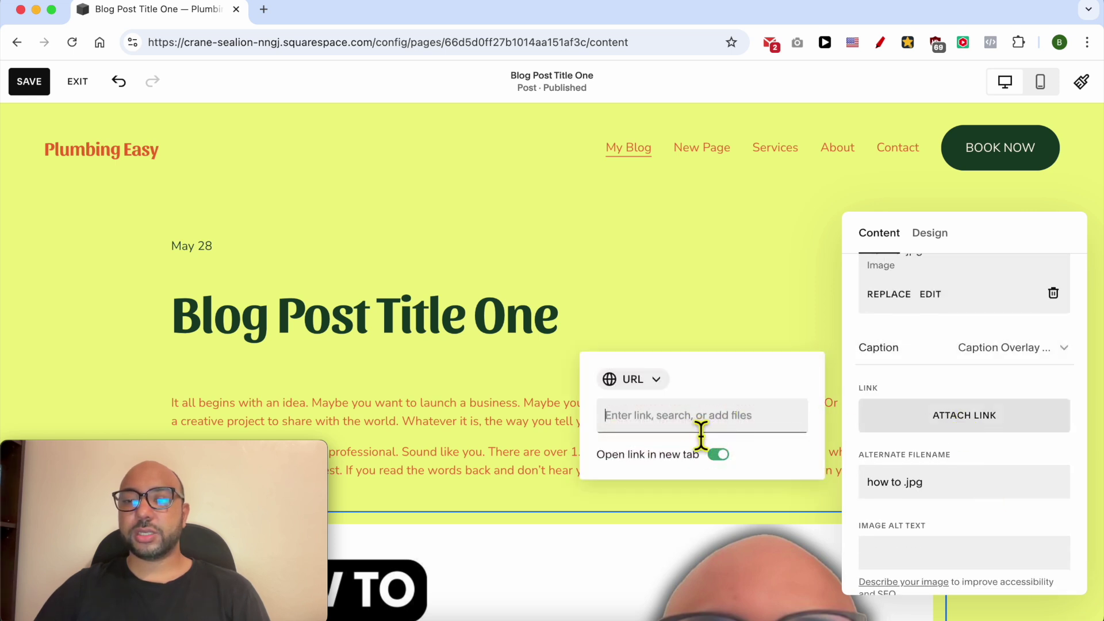
left_click(723, 427)
left_click(978, 469)
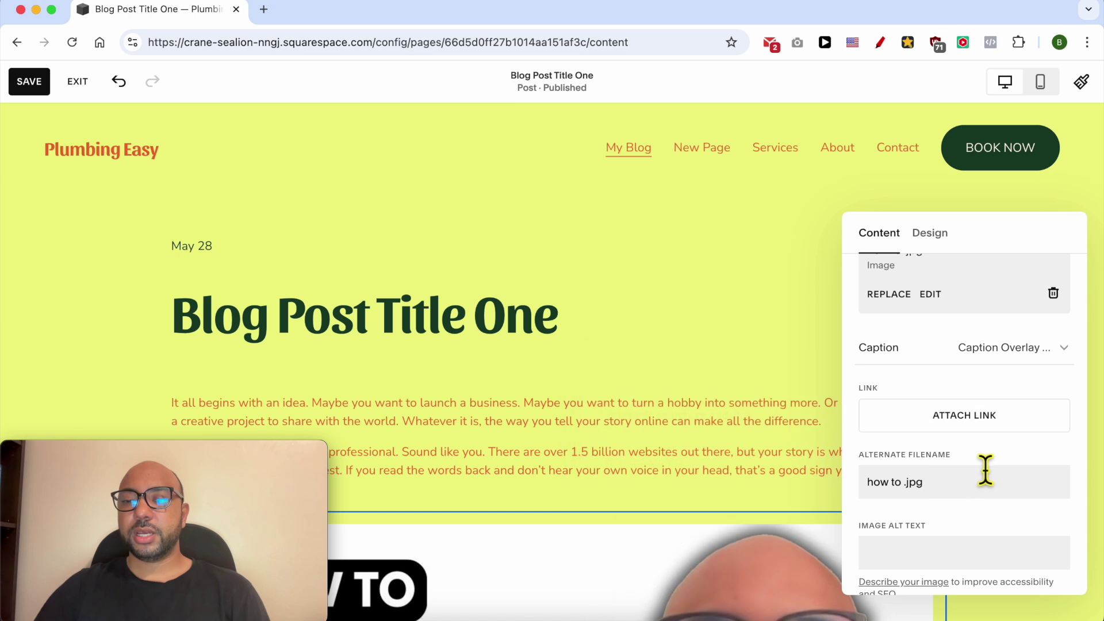
Review the image alt text field, leaving the filename text unchanged.
scroll(985, 480, "down", 2)
left_click_drag(883, 498, 884, 488)
left_click(951, 489)
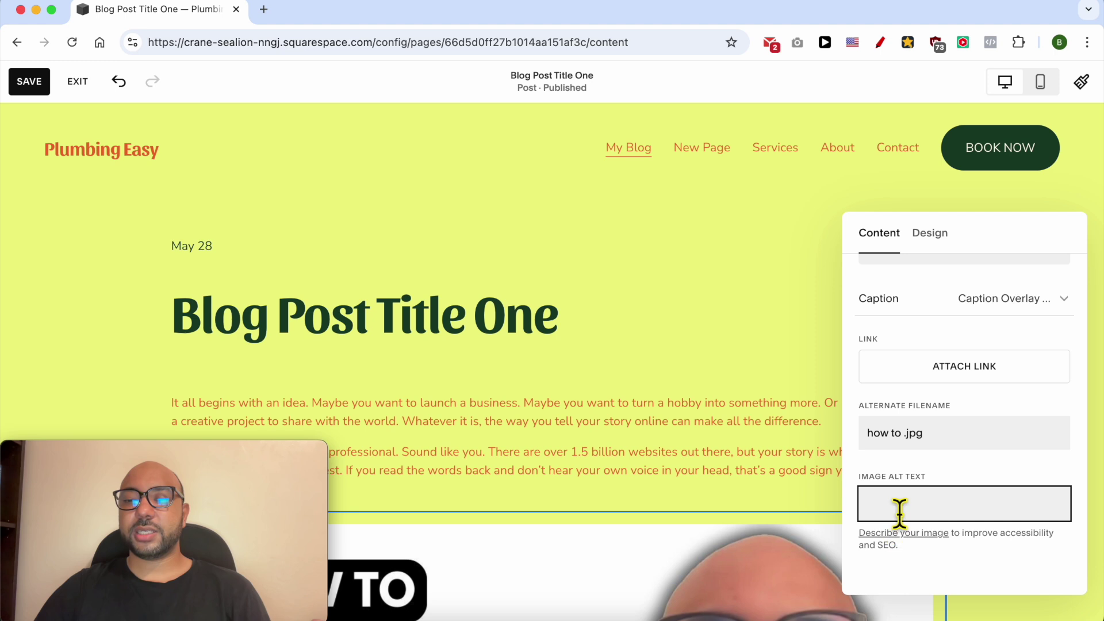
double_click(898, 437)
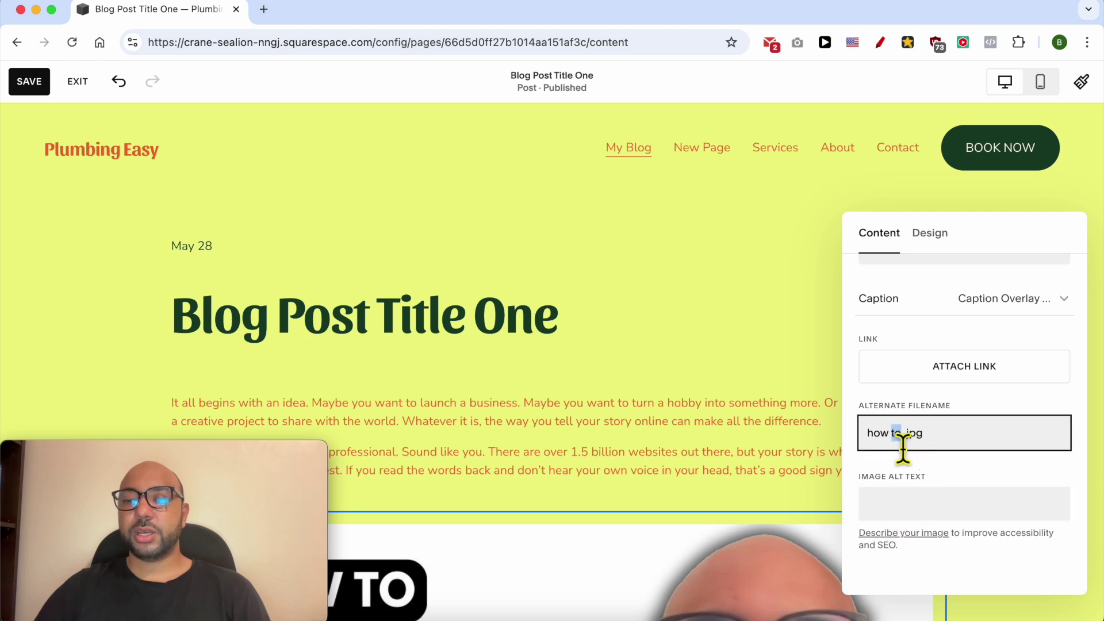
left_click(886, 456)
Close the image settings, save Blog Post Title One and leave editing mode.
left_click(914, 438)
left_click(483, 406)
scroll(477, 399, "down", 3)
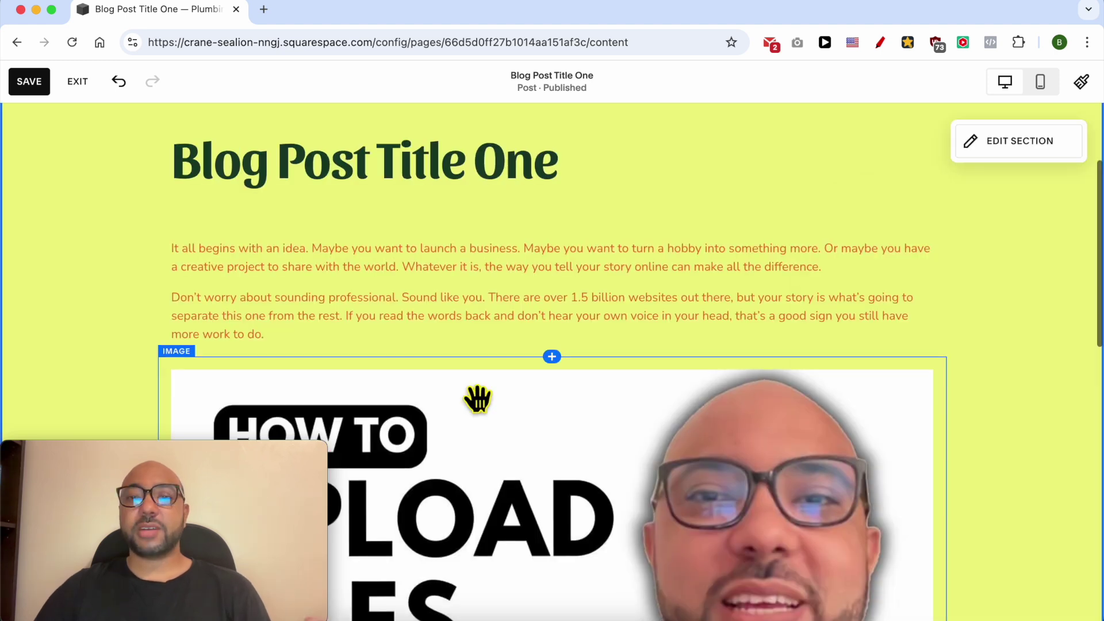
scroll(477, 397, "down", 6)
left_click(21, 81)
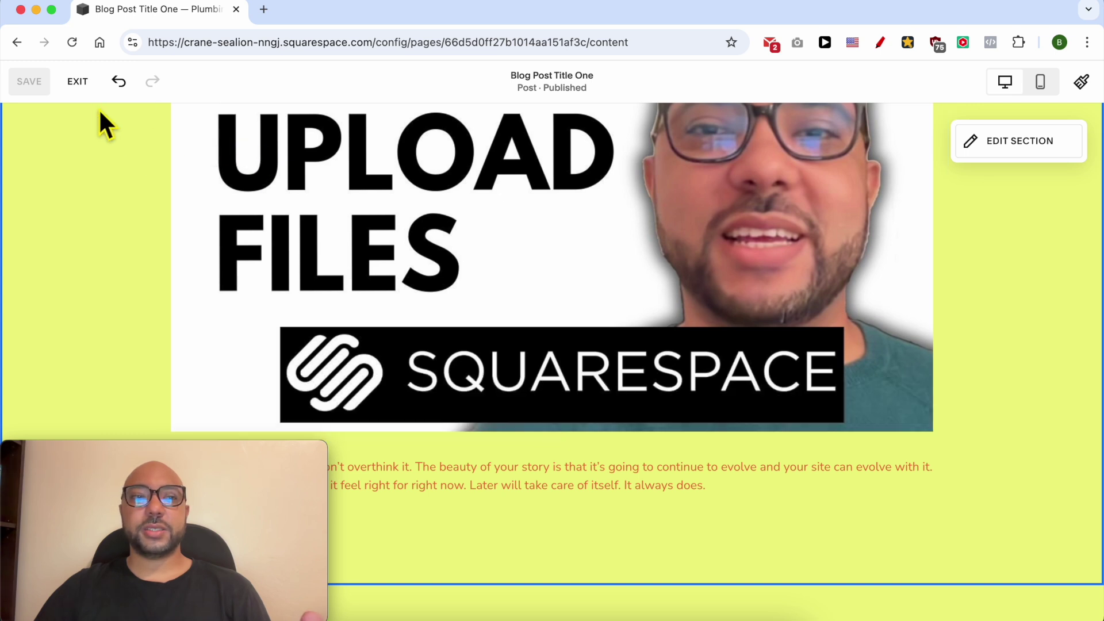
left_click(78, 81)
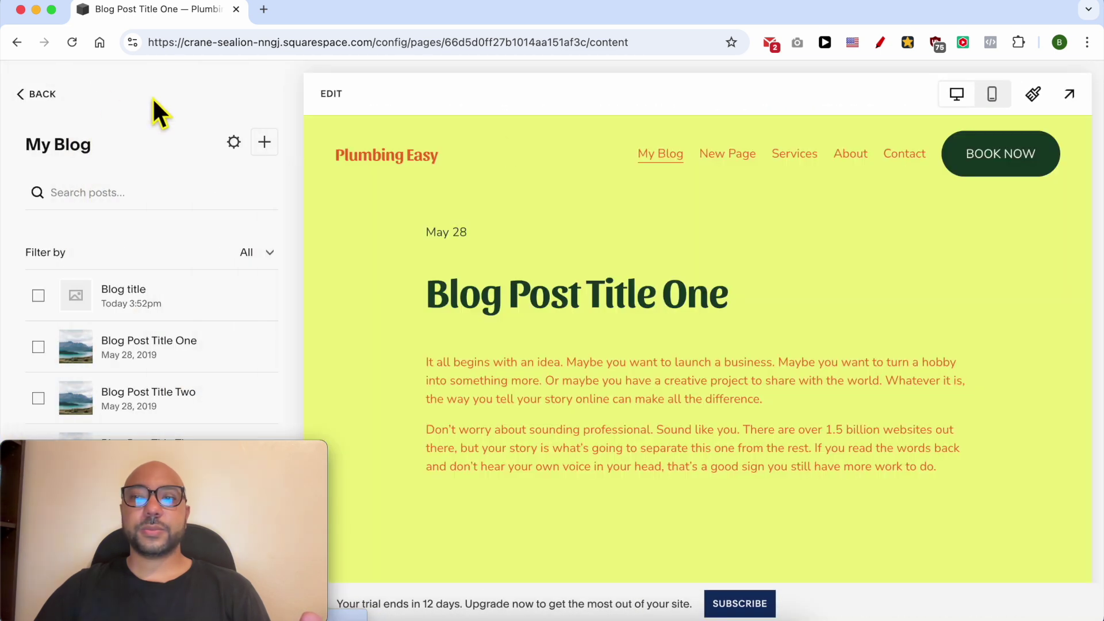
Preview Blog Post Title One live and scroll through it to see the new image.
left_click(1068, 95)
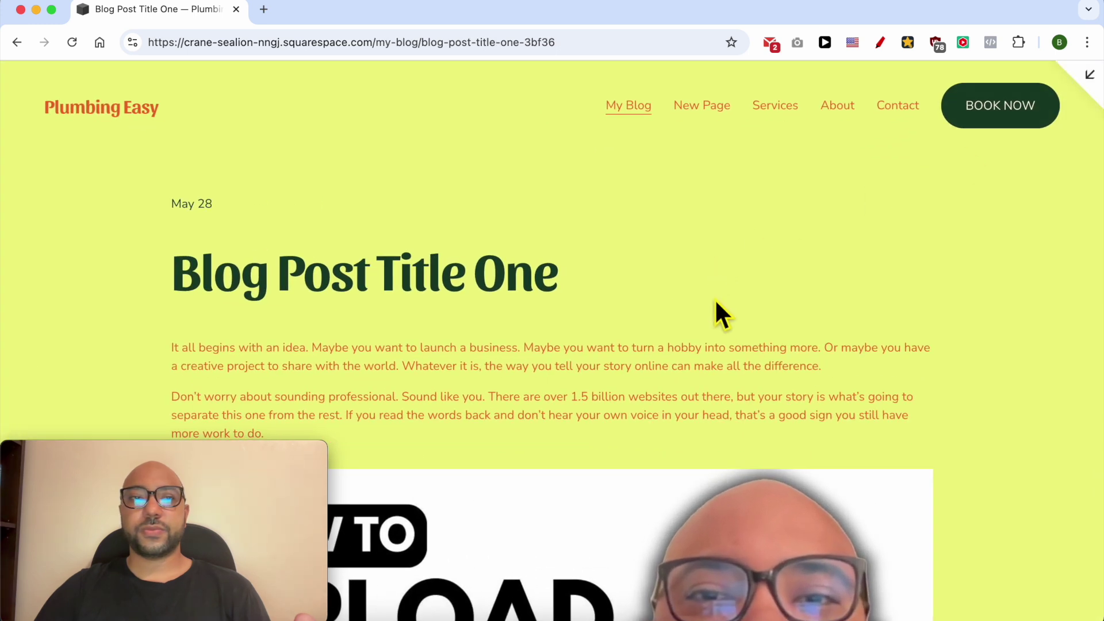
scroll(715, 322, "down", 10)
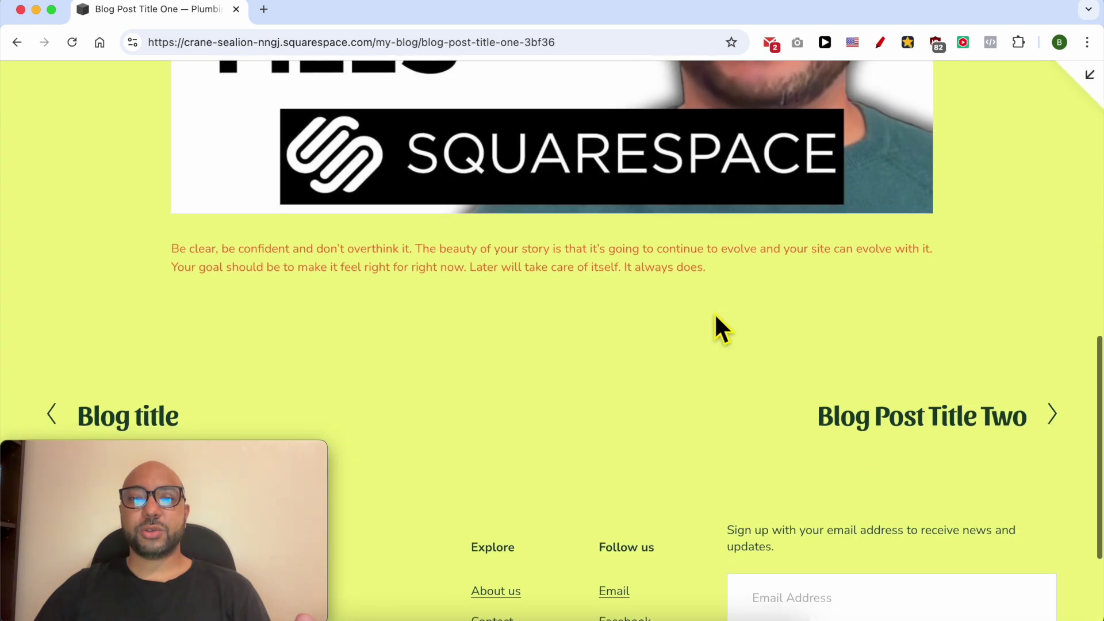
scroll(714, 312, "up", 10)
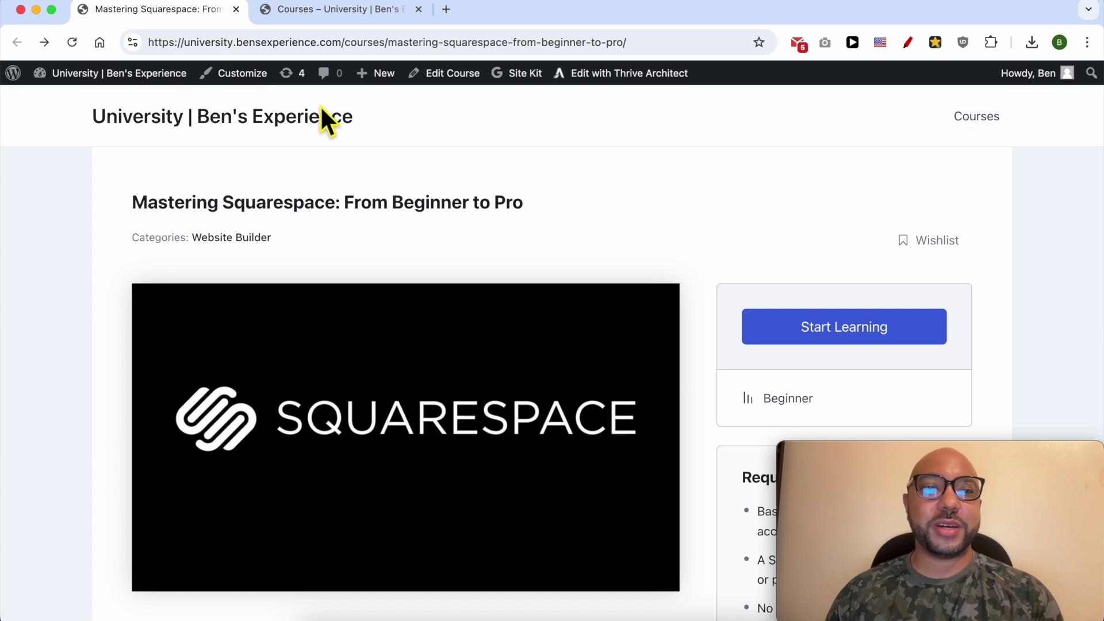
Highlight the site title and course heading, then scroll down to the course curriculum.
triple_click(399, 116)
left_click(564, 201)
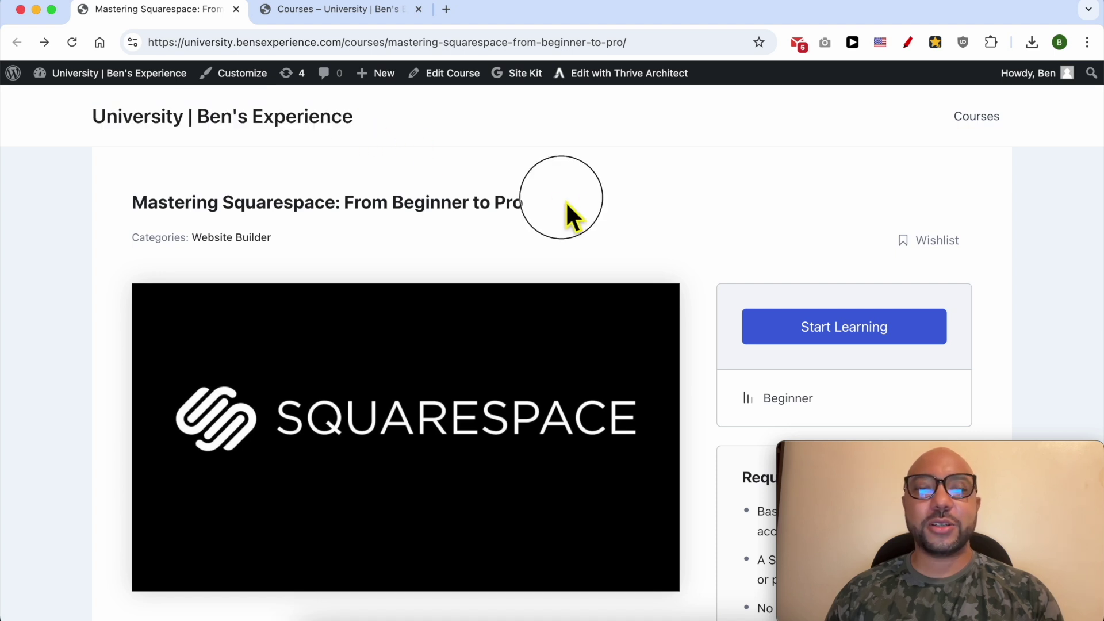
triple_click(547, 201)
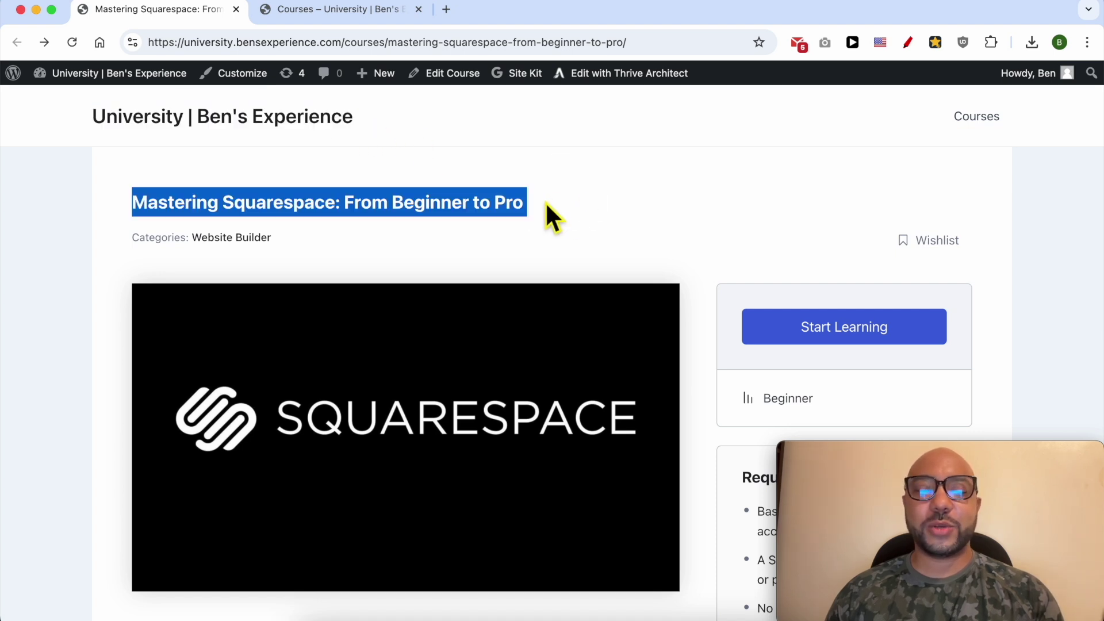
left_click(638, 224)
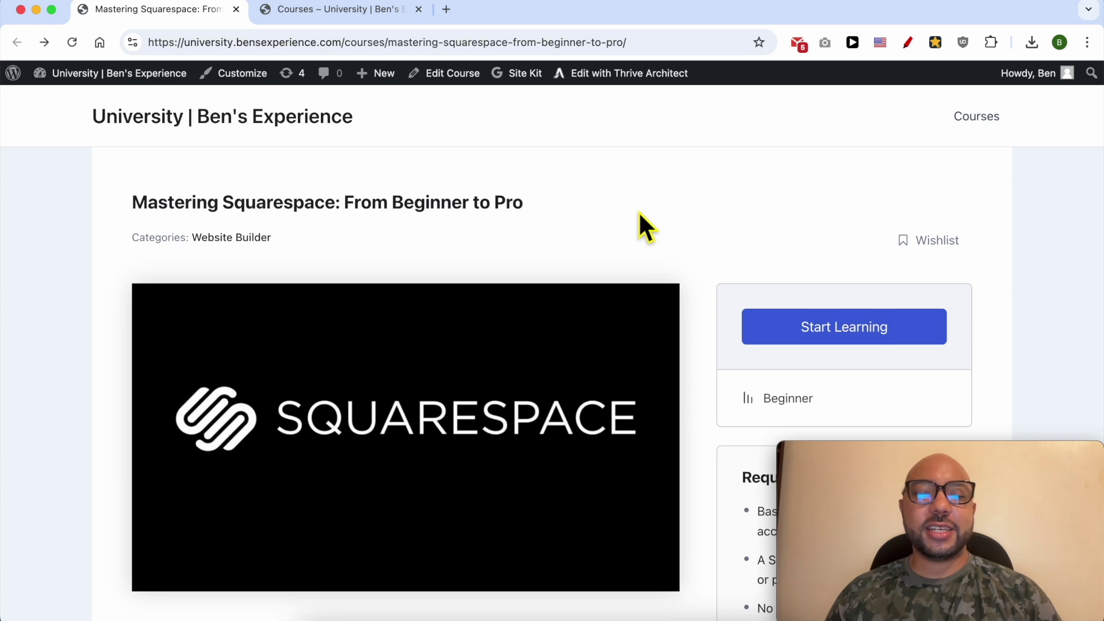
scroll(572, 264, "down", 5)
scroll(470, 384, "down", 2)
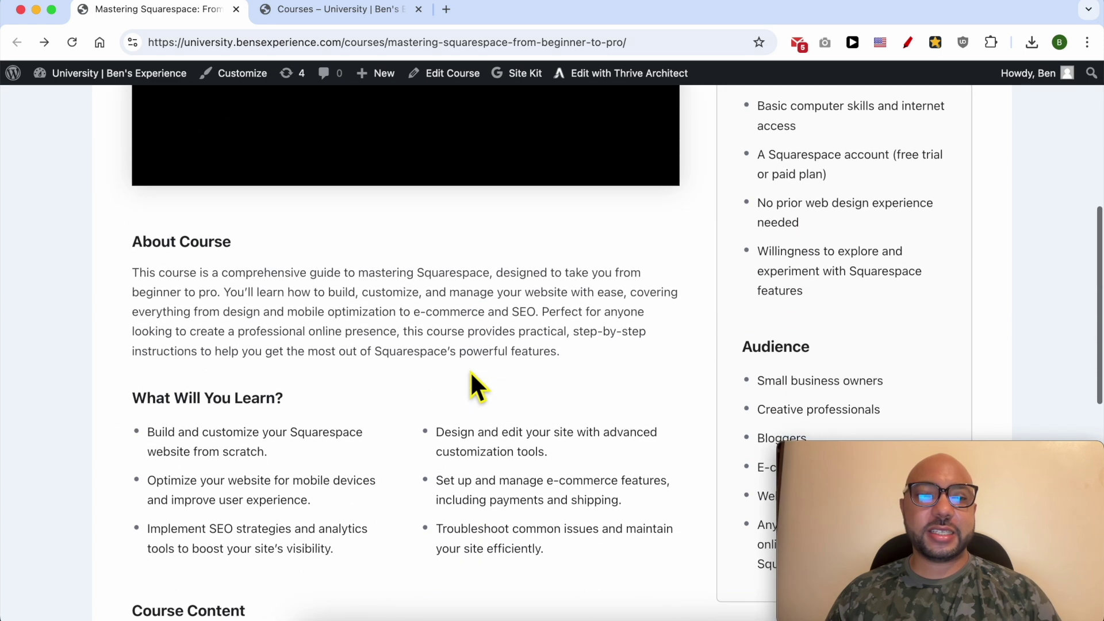
scroll(470, 382, "down", 6)
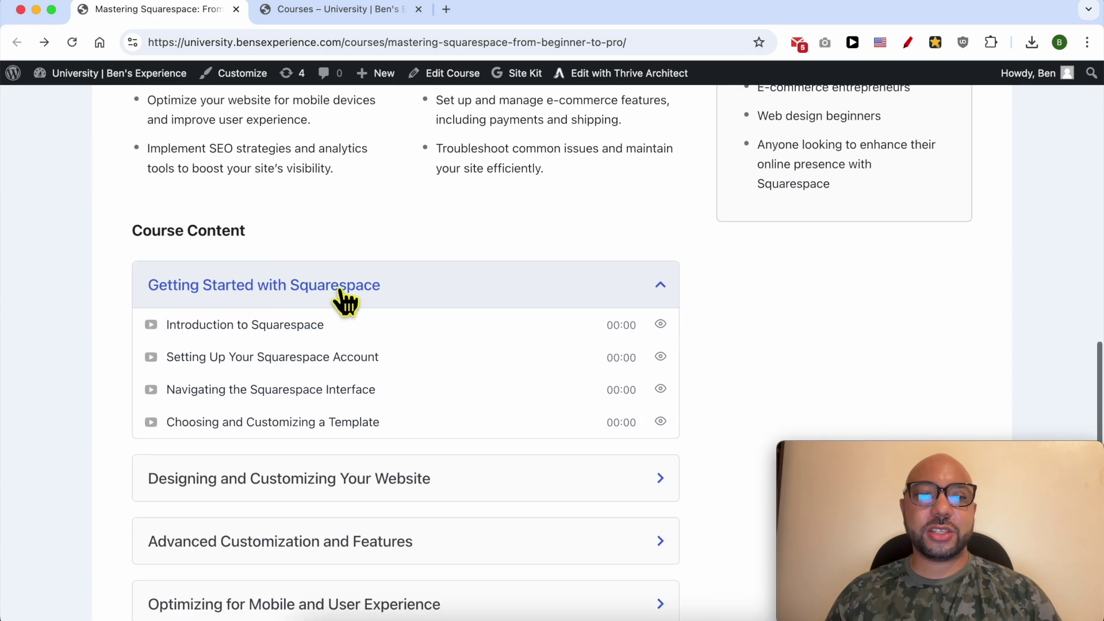
scroll(325, 429, "down", 3)
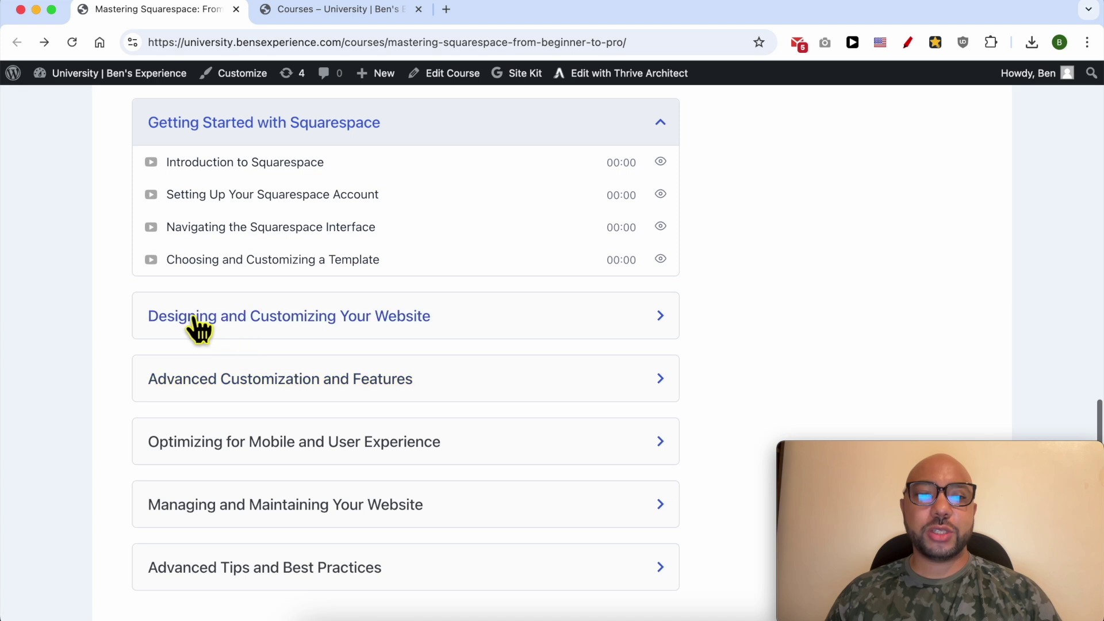
Expand the curriculum sections from Designing and Customizing through Advanced Tips, then switch to Courses.
left_click(394, 326)
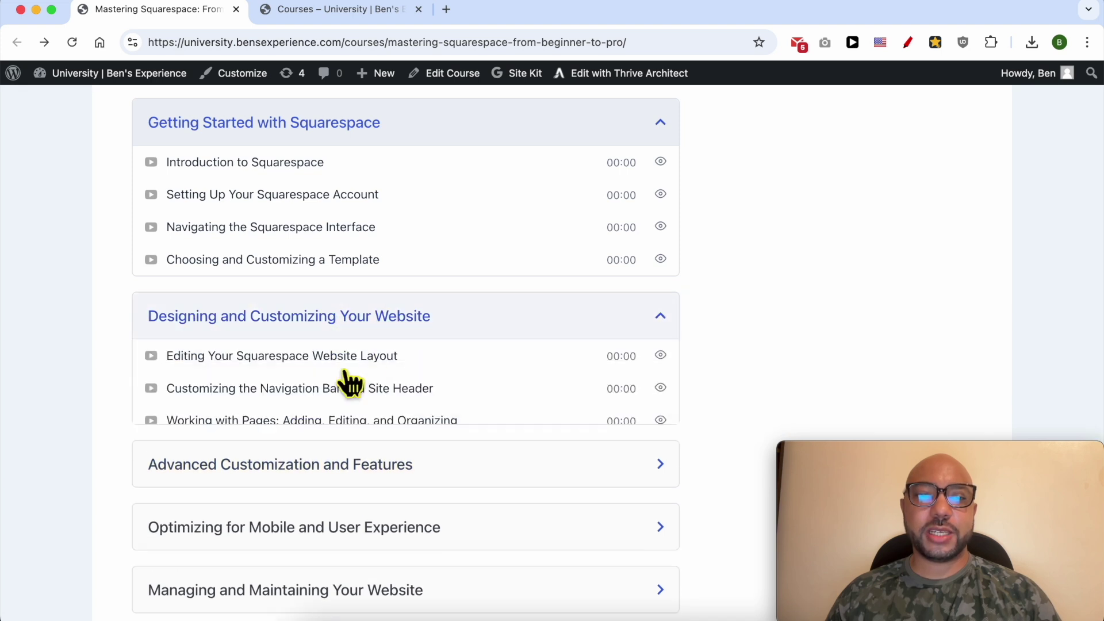
left_click(350, 464)
scroll(350, 512, "down", 3)
scroll(299, 345, "down", 3)
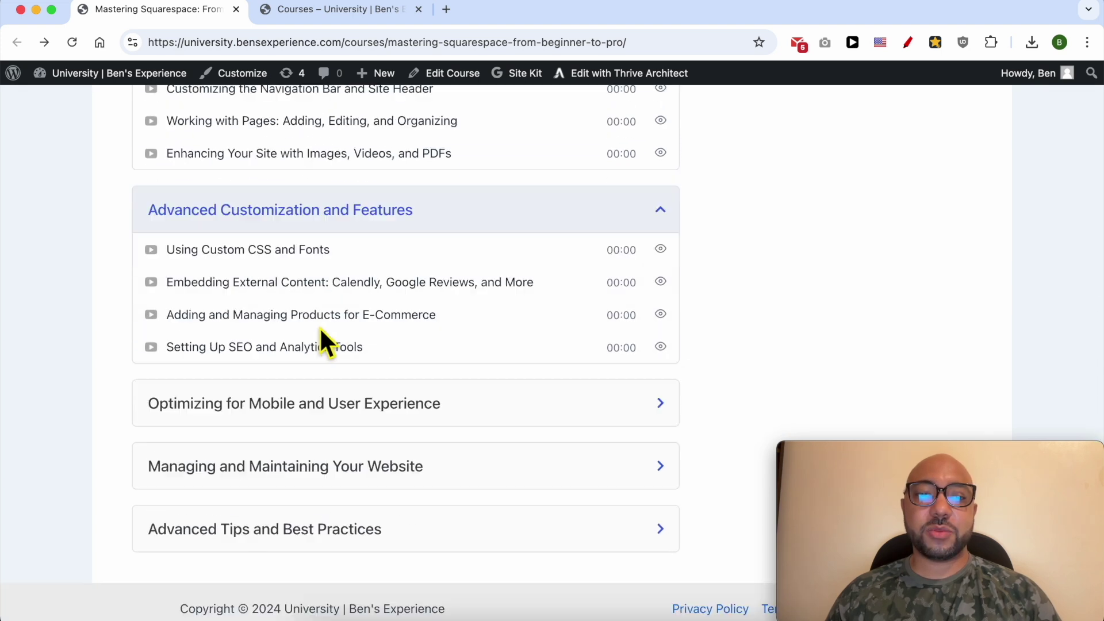
left_click(213, 379)
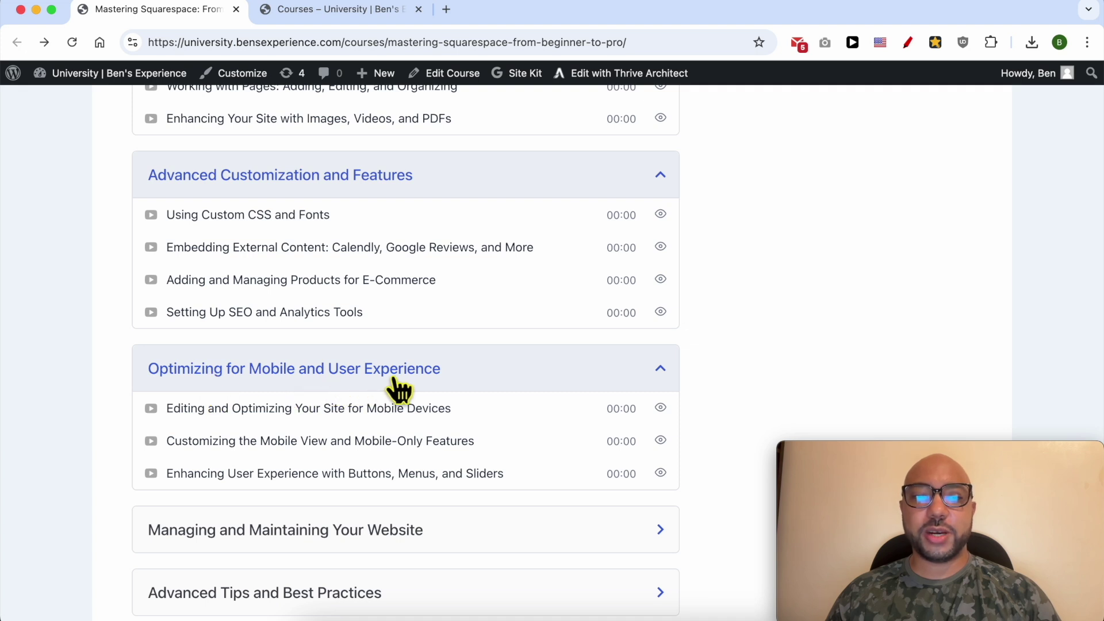
scroll(368, 403, "down", 2)
left_click(258, 430)
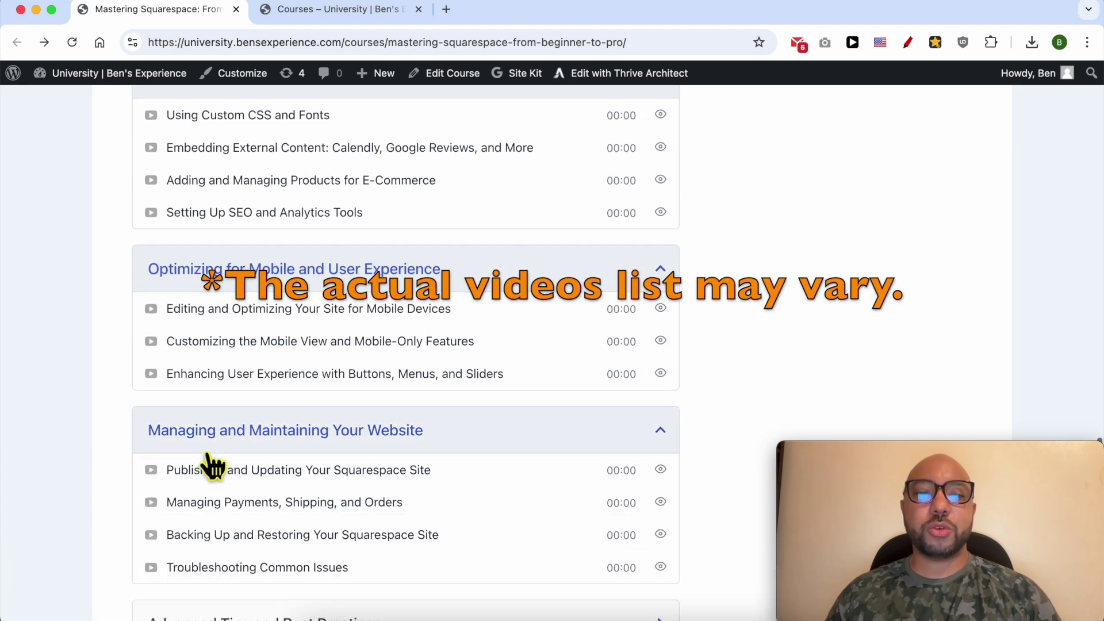
scroll(276, 437, "down", 2)
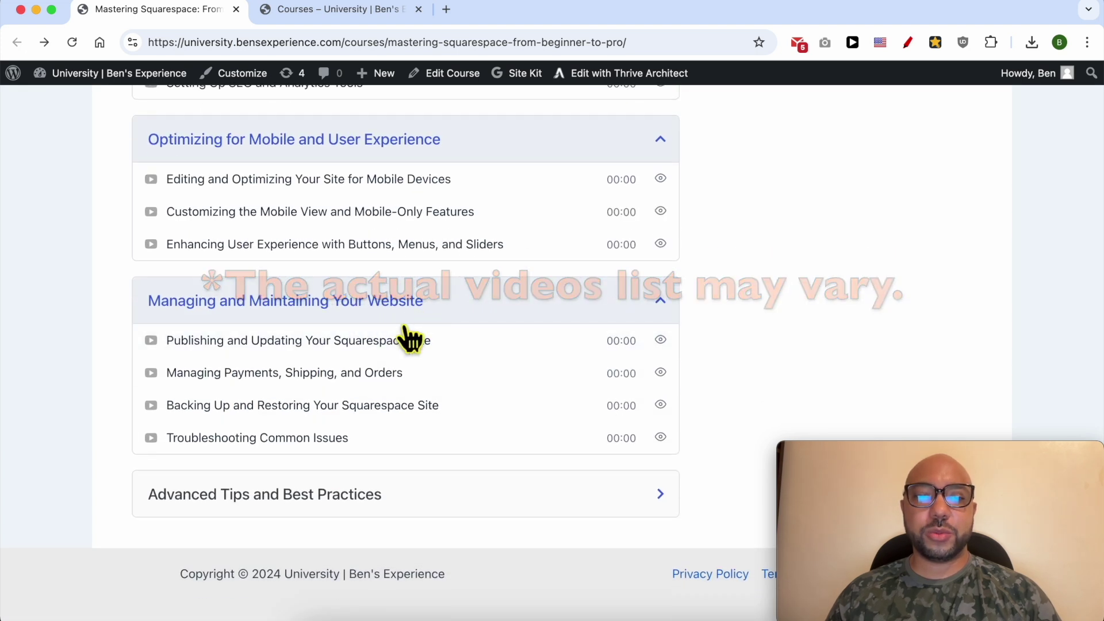
left_click(296, 495)
scroll(345, 374, "up", 15)
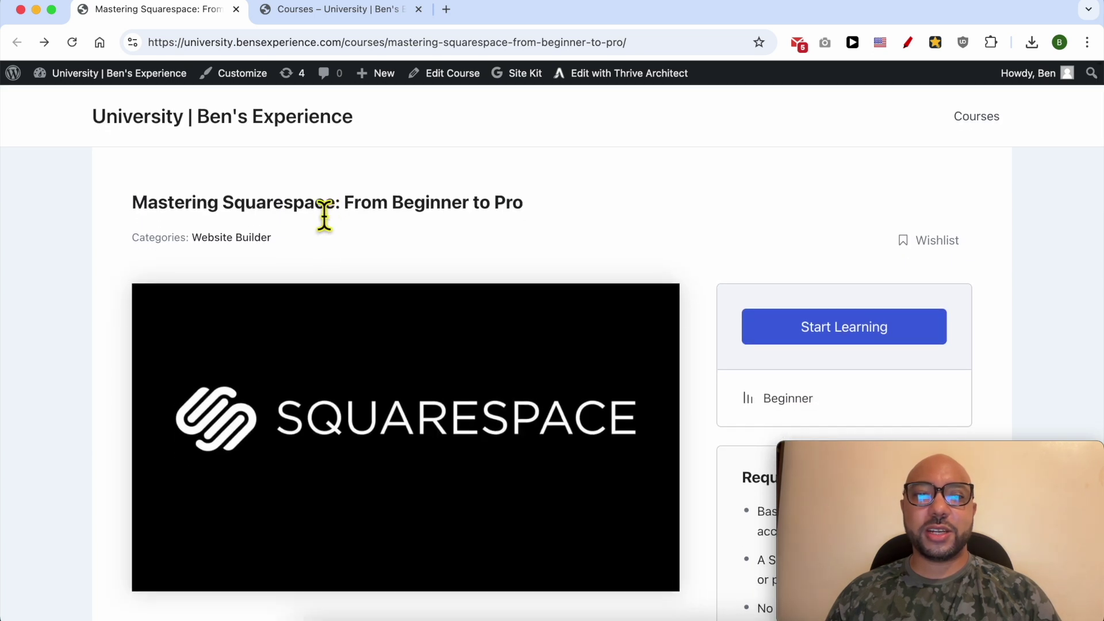
key("ctrl+Tab")
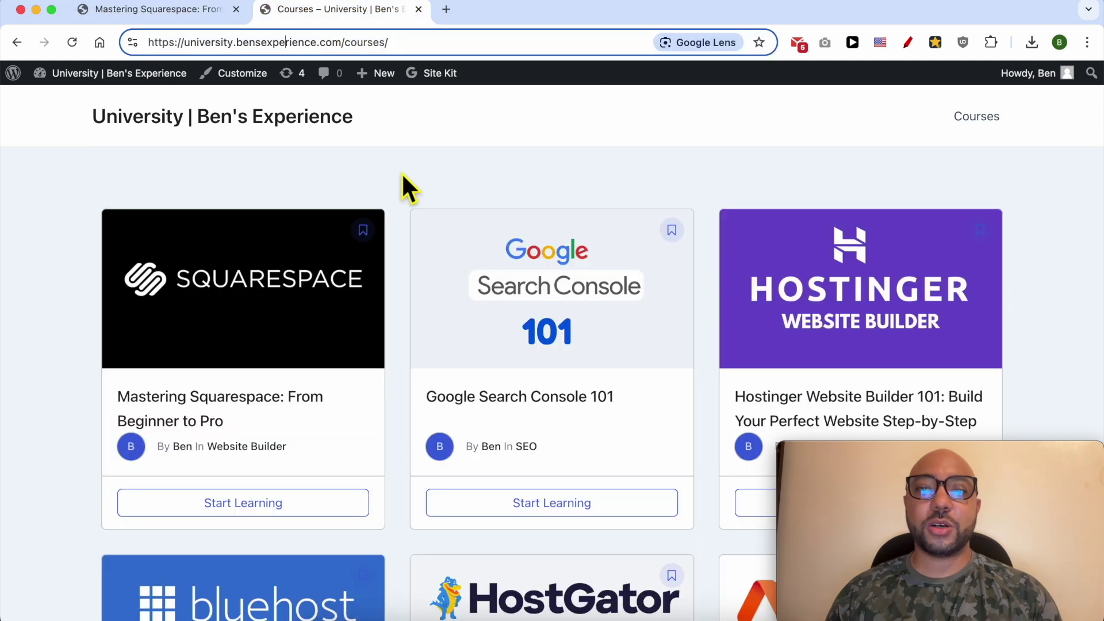
scroll(404, 178, "down", 7)
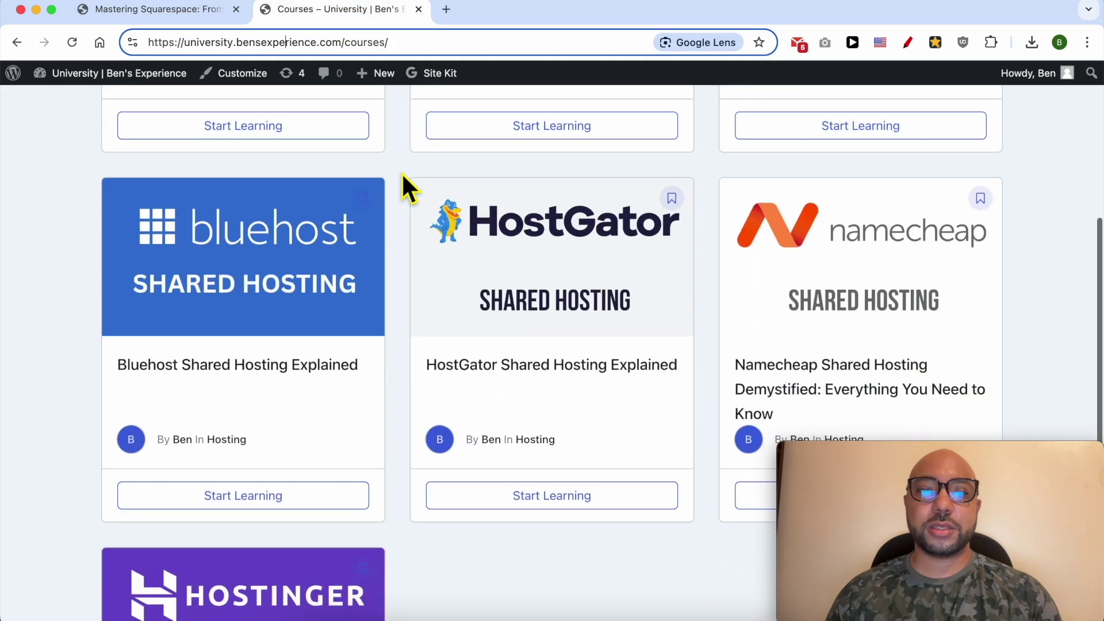
scroll(404, 179, "down", 5)
scroll(401, 178, "down", 2)
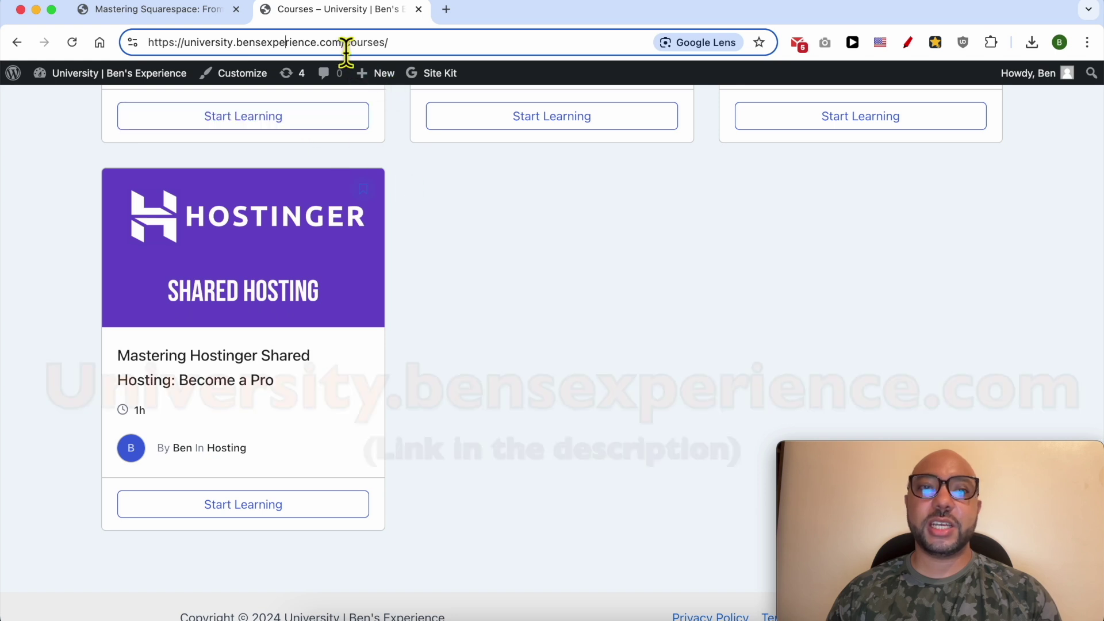
left_click_drag(344, 43, 131, 48)
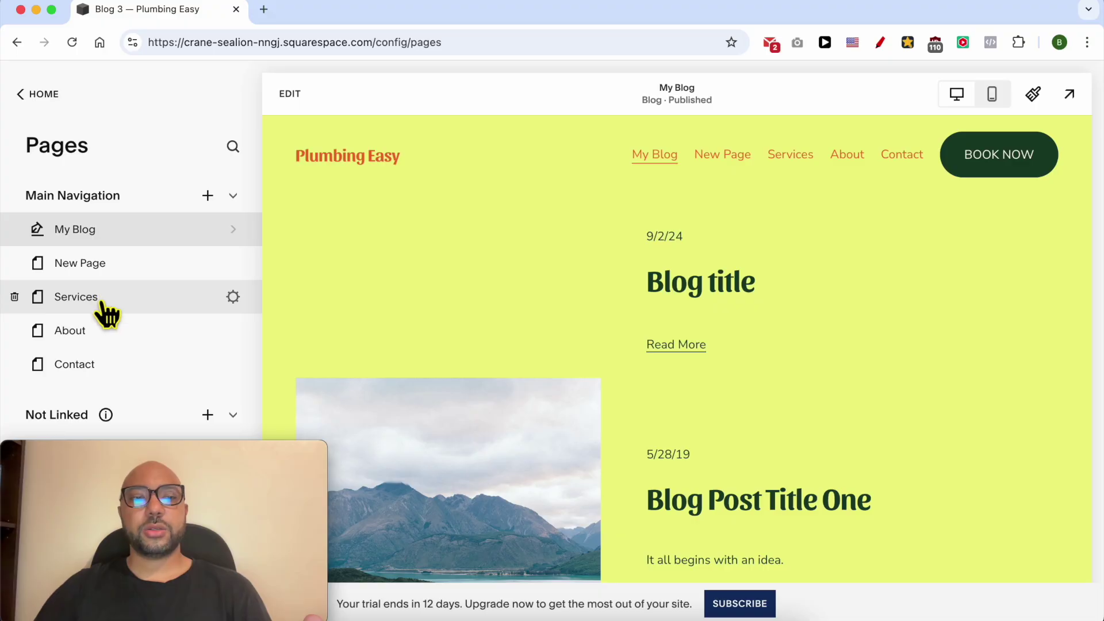
Delete the Services page's YouTube video block and stretch the empty section taller.
left_click(102, 305)
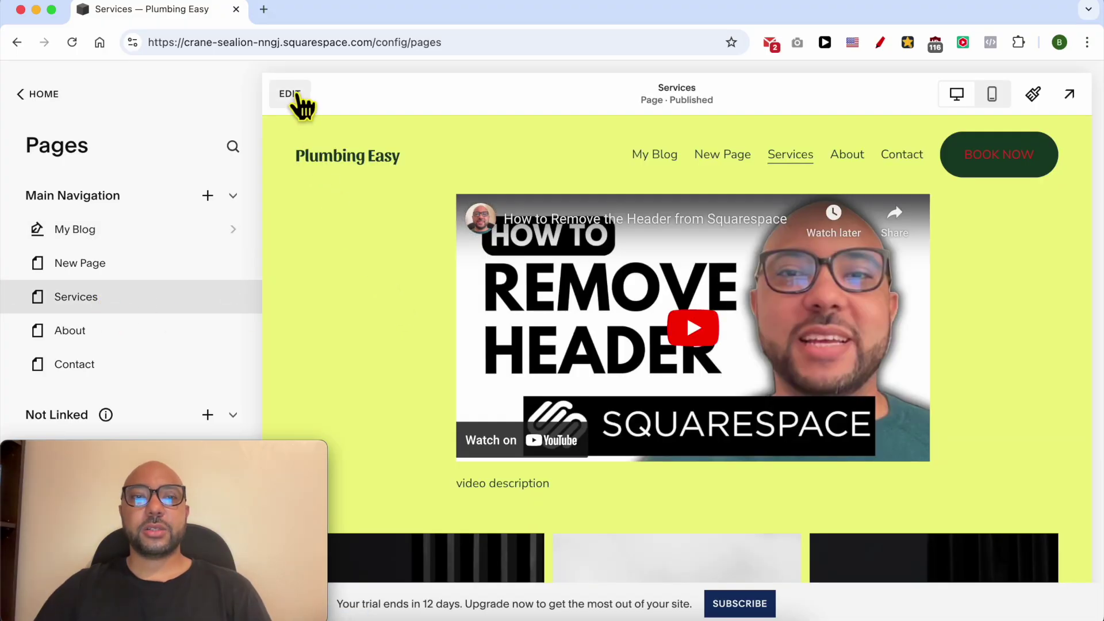
left_click(296, 95)
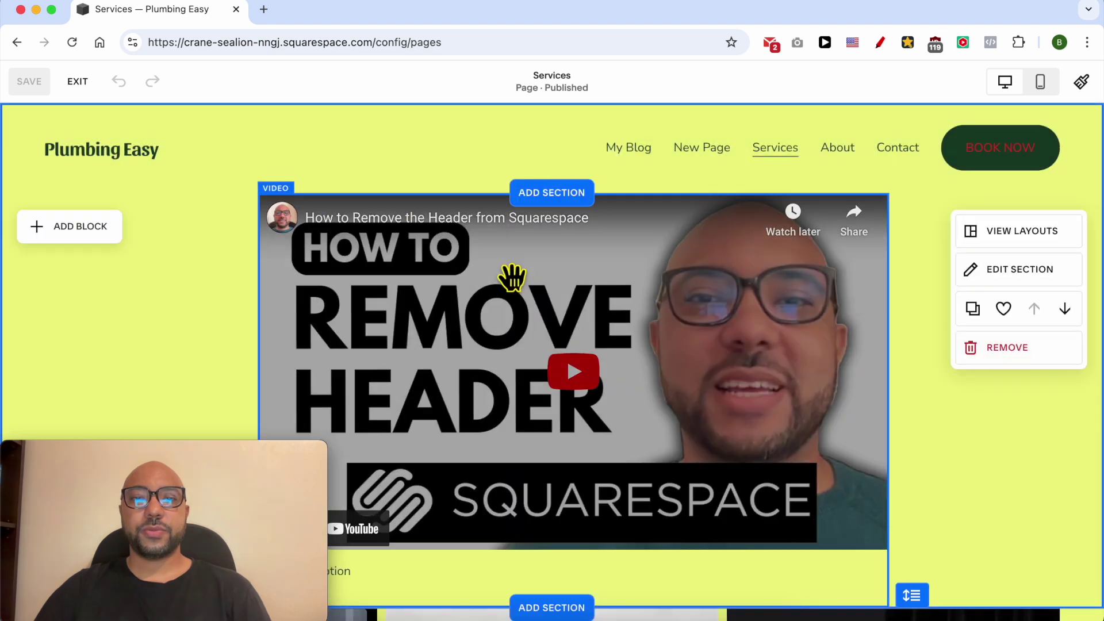
left_click(537, 303)
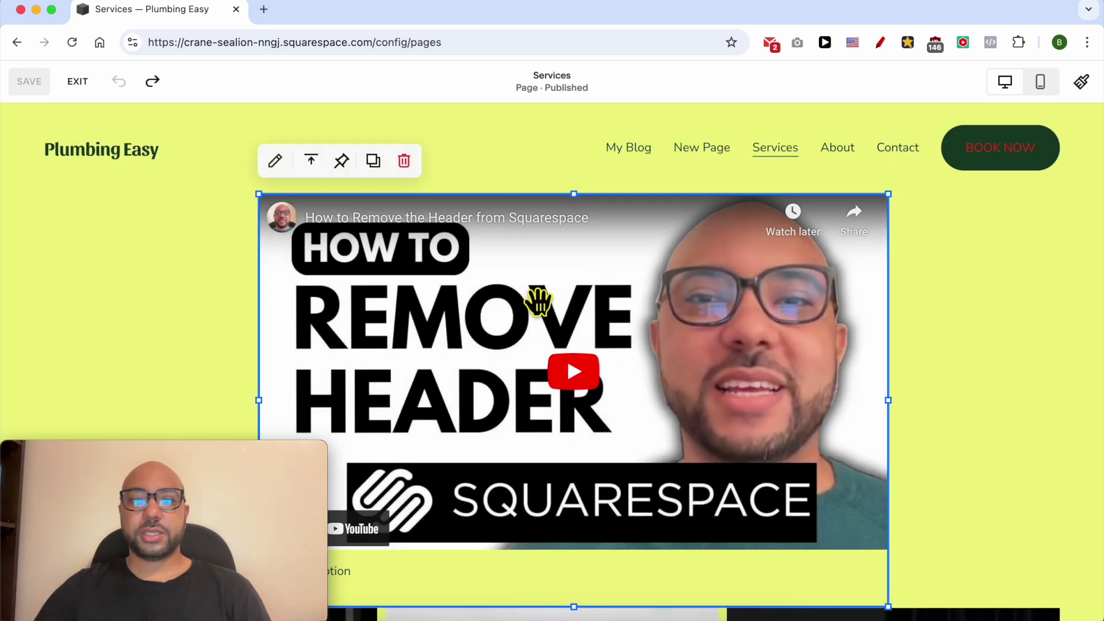
left_click(403, 161)
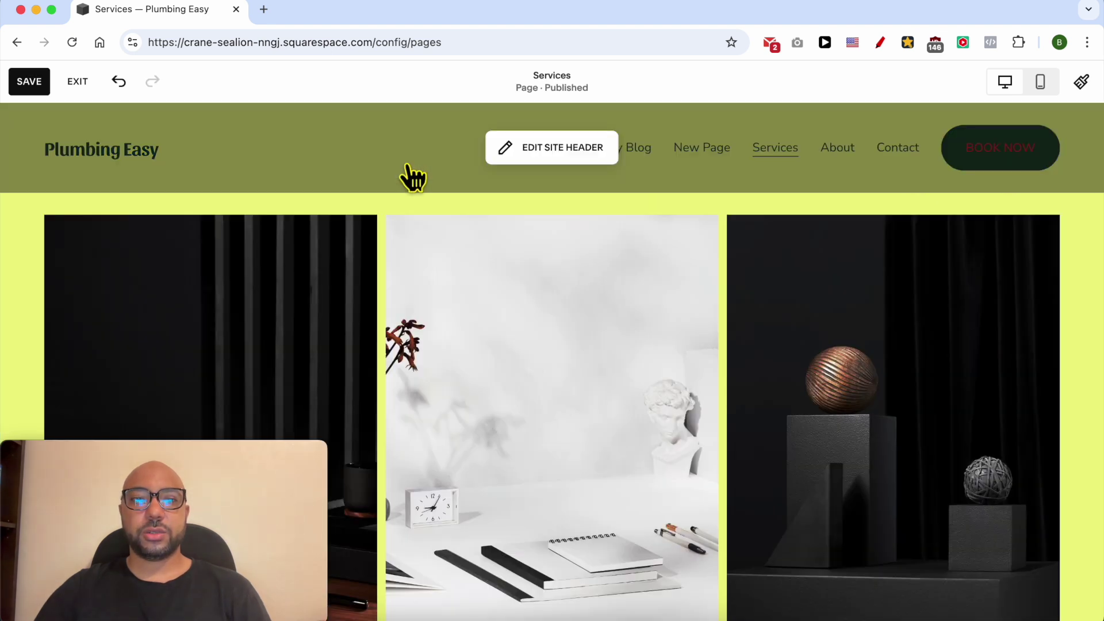
left_click_drag(912, 215, 914, 569)
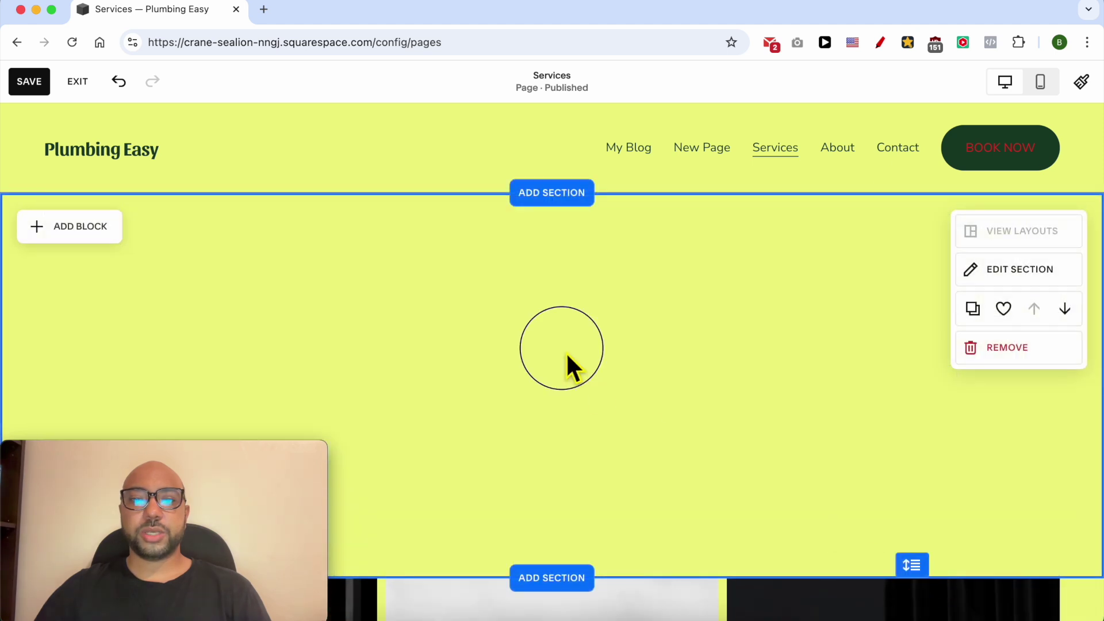
left_click(91, 231)
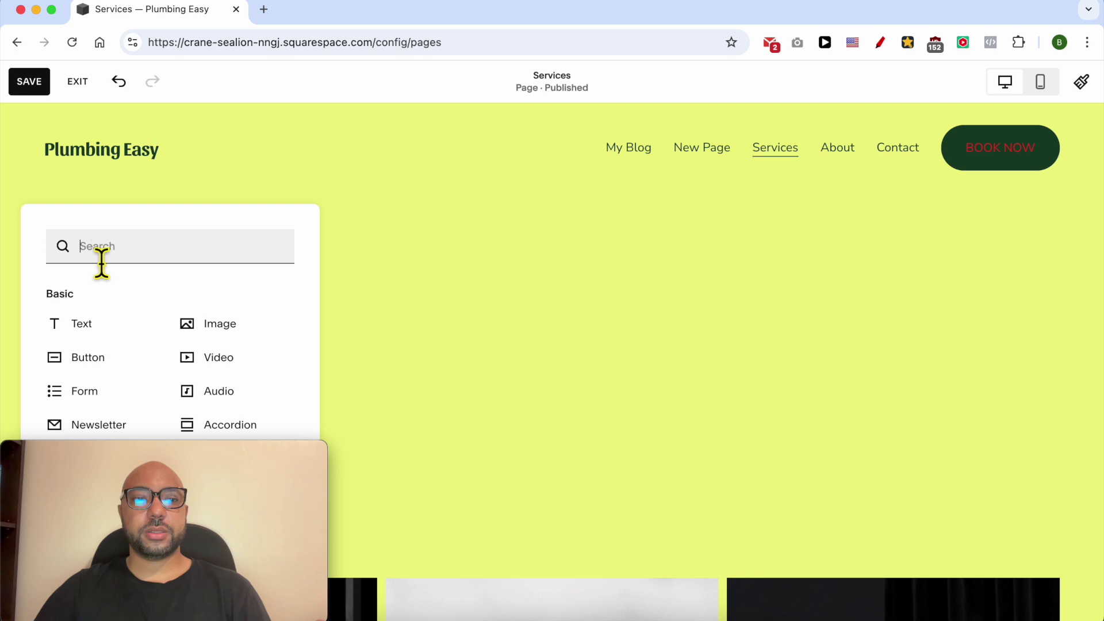
Add a centred image block and upload the How to Add Contact Form thumbnail into it.
left_click(246, 339)
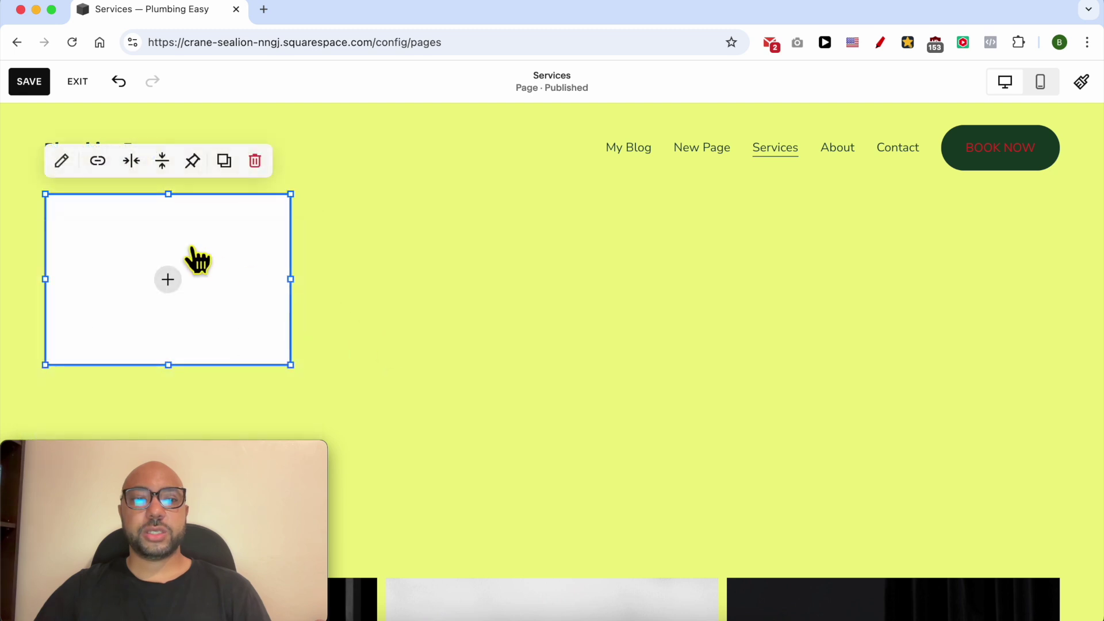
left_click_drag(192, 259, 604, 331)
left_click(595, 315)
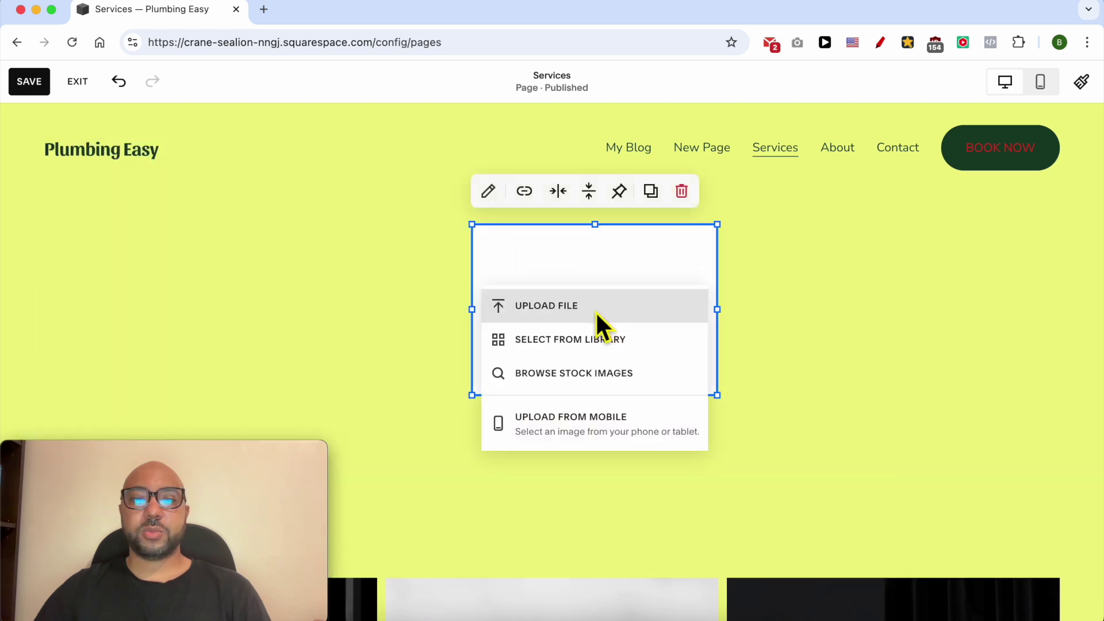
left_click(633, 312)
left_click(304, 191)
double_click(316, 195)
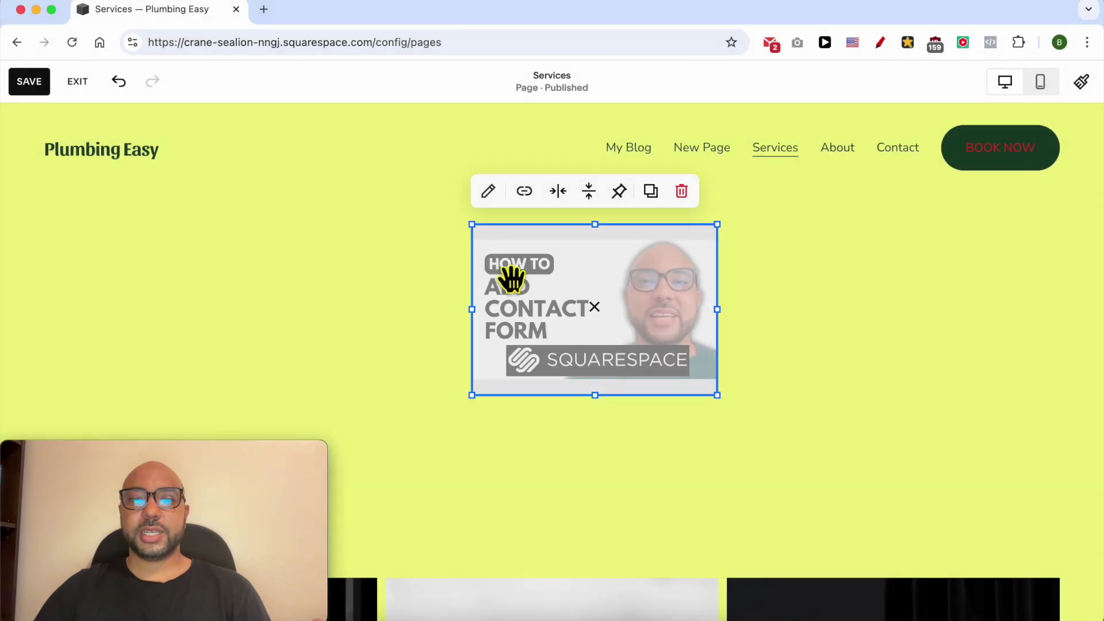
left_click_drag(717, 396, 619, 384)
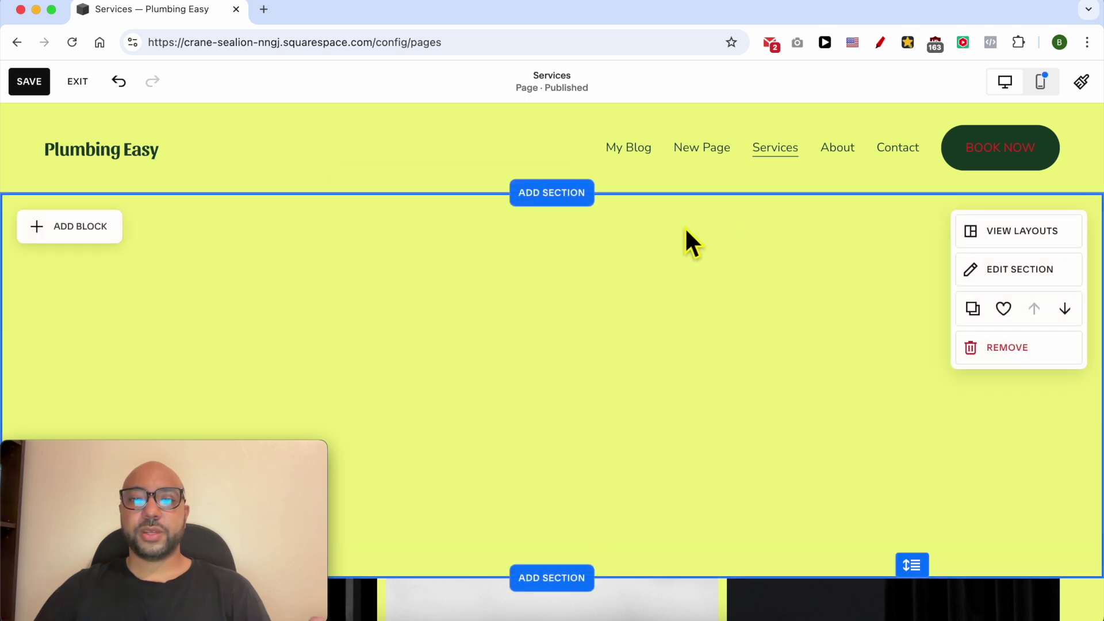
Enlarge and centre the How to Add Contact Form image, then save and exit to the live page.
left_click_drag(571, 241, 575, 334)
left_click_drag(783, 328, 759, 322)
left_click(986, 299)
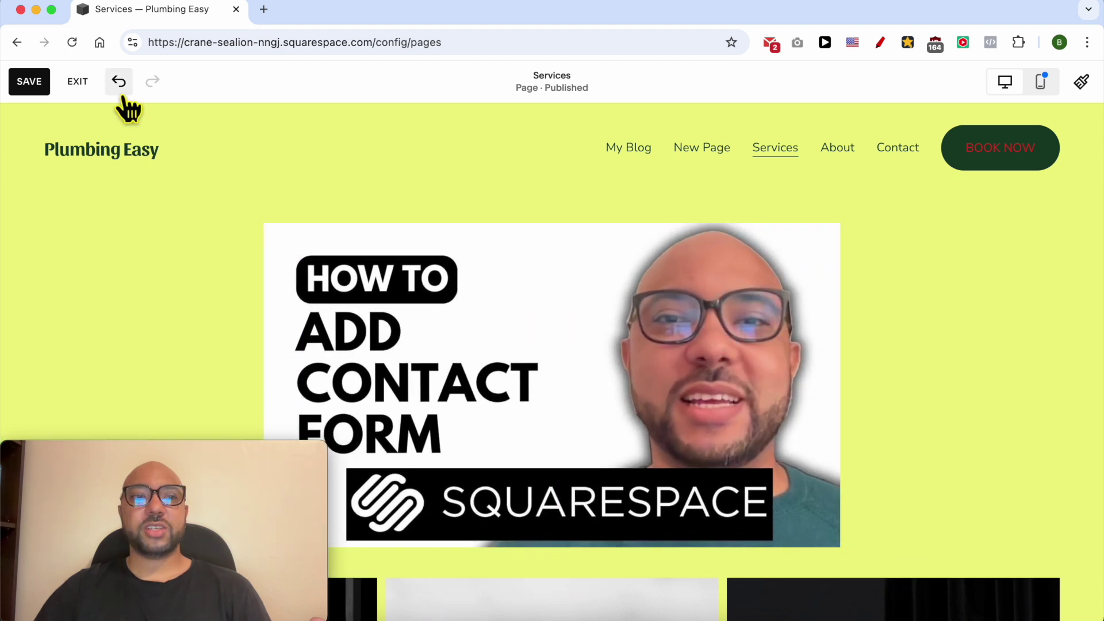
left_click(29, 82)
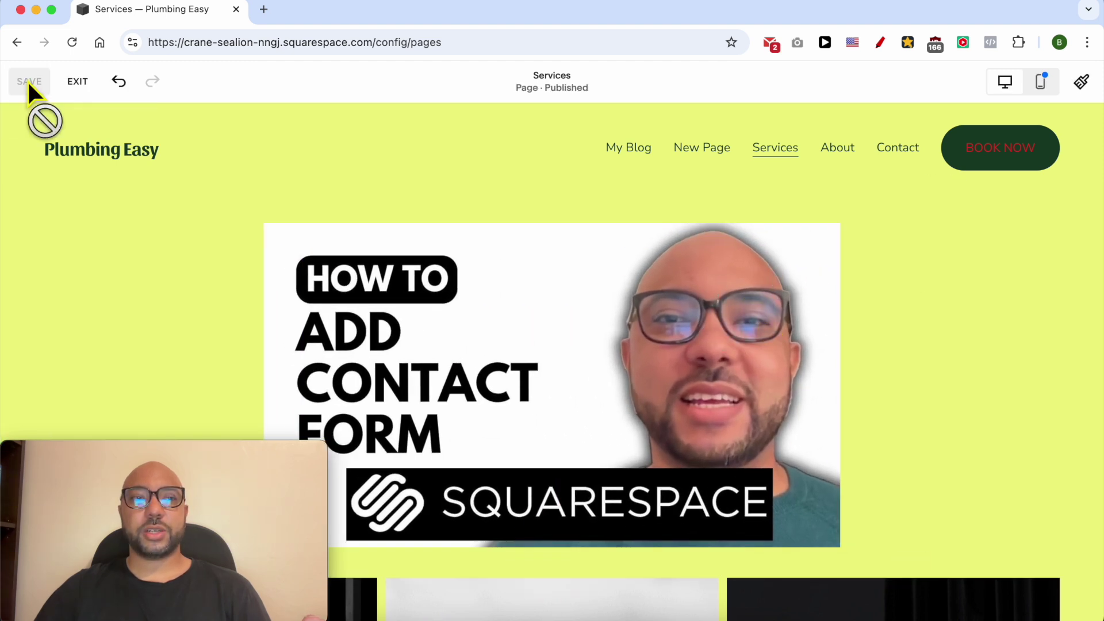
left_click(77, 81)
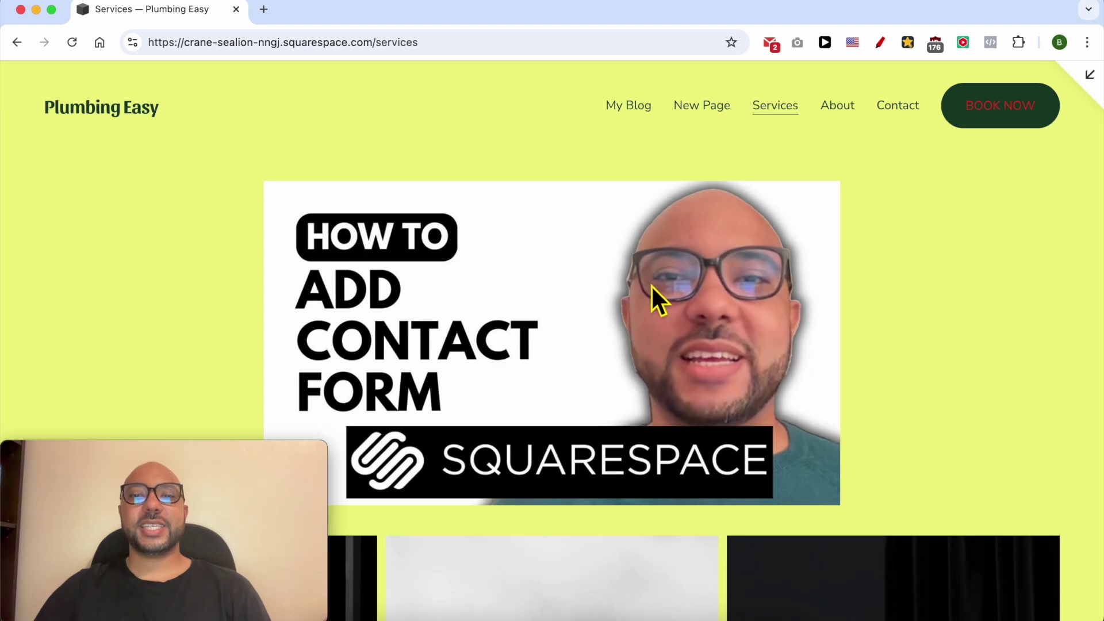